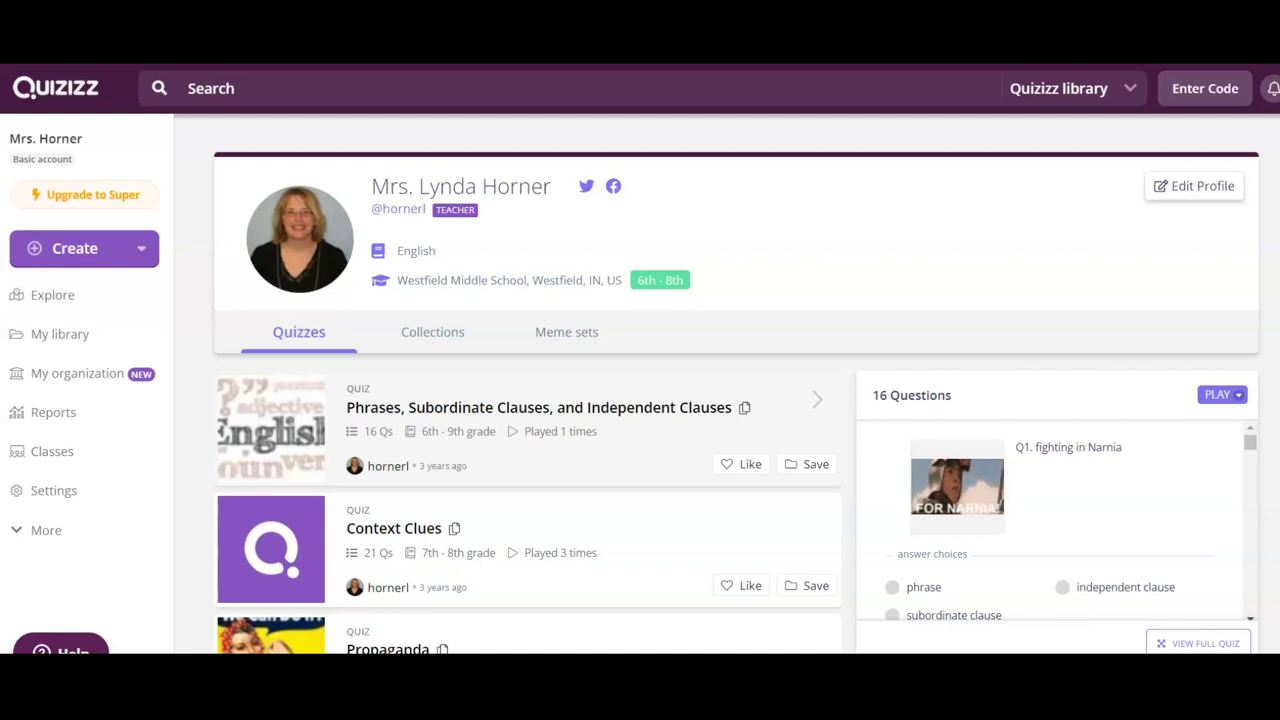
- Open Quizizz Reports and browse the assigned quizzes with their participants and accuracy
left_click(55, 413)
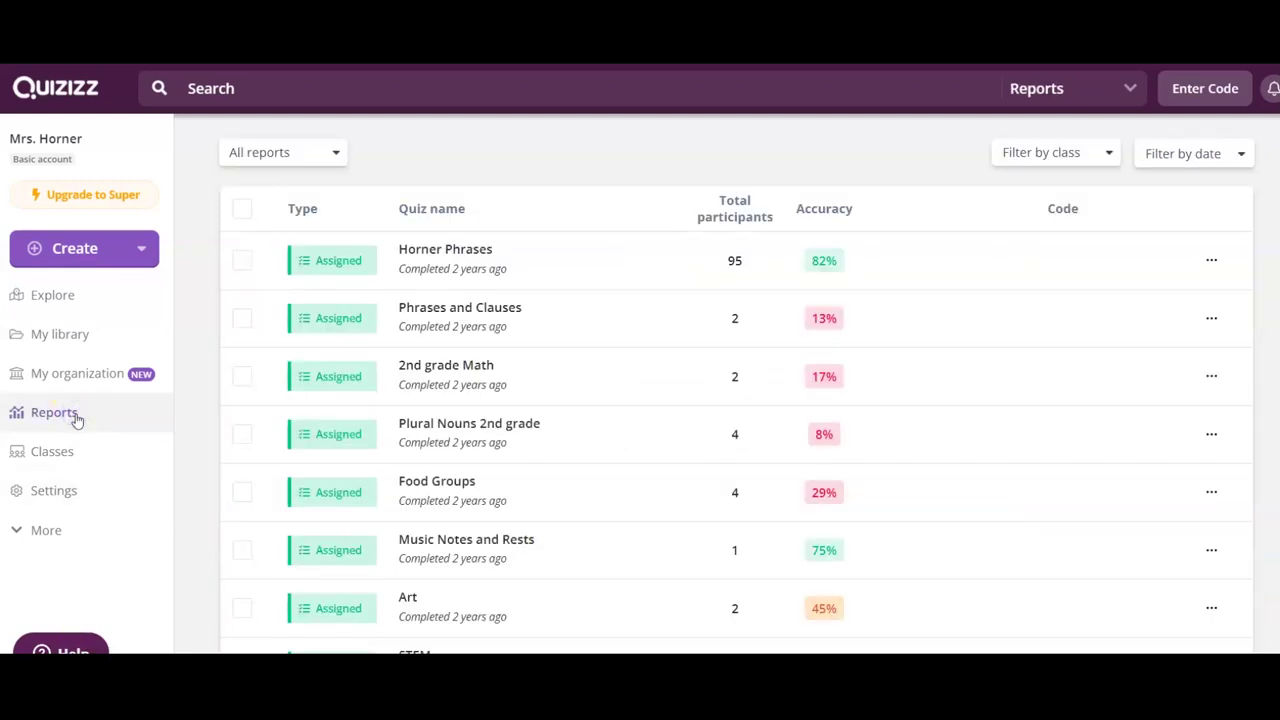
left_click(54, 418)
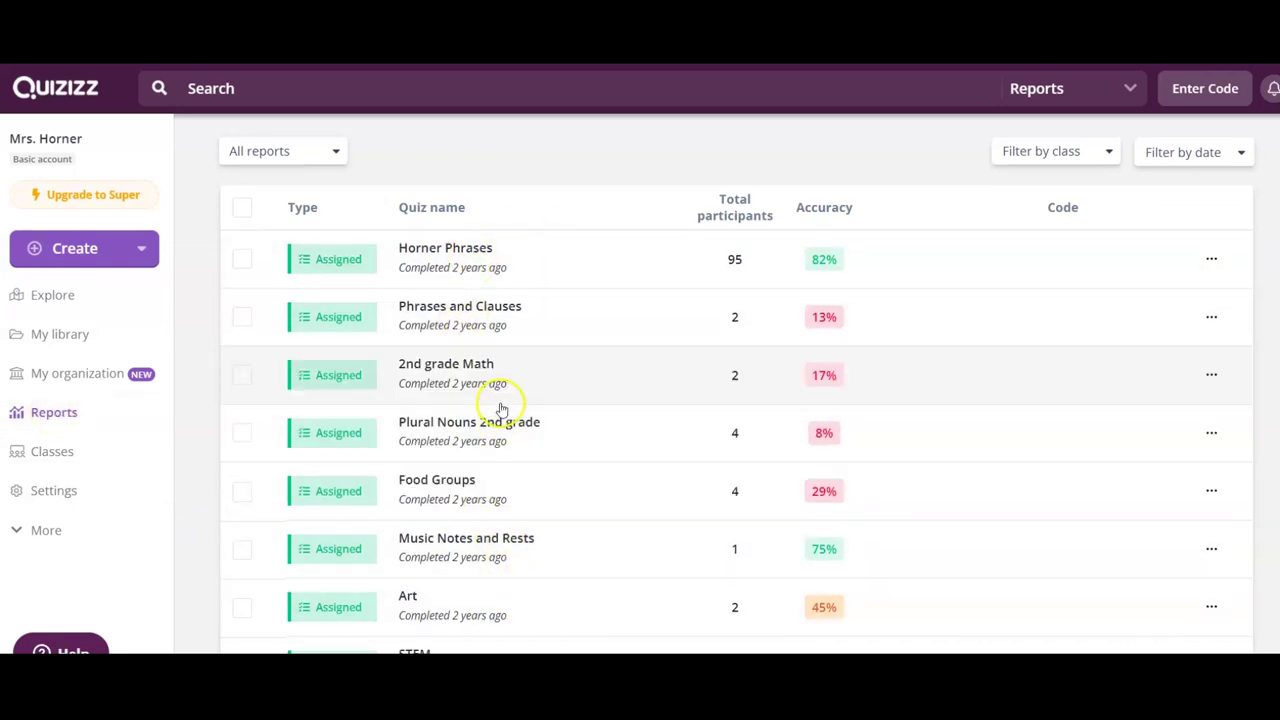
scroll(500, 409, "down", 3)
scroll(500, 409, "up", 3)
scroll(500, 409, "down", 3)
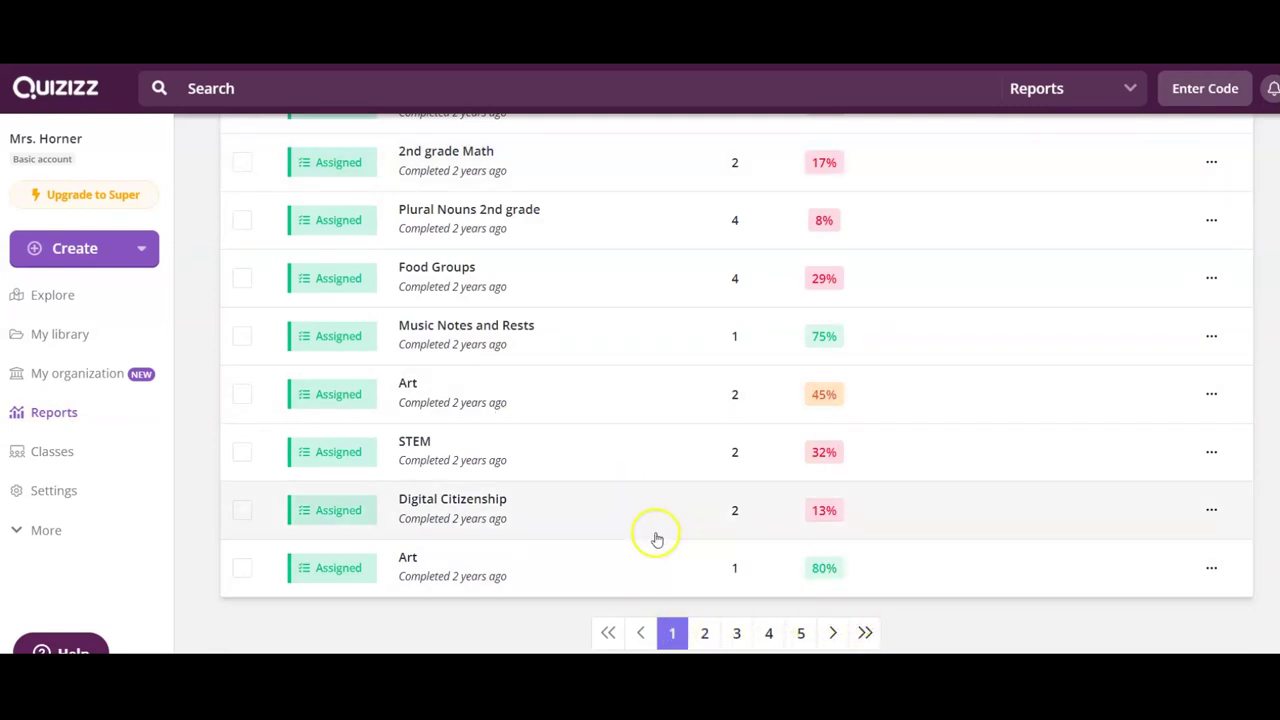
scroll(617, 477, "up", 3)
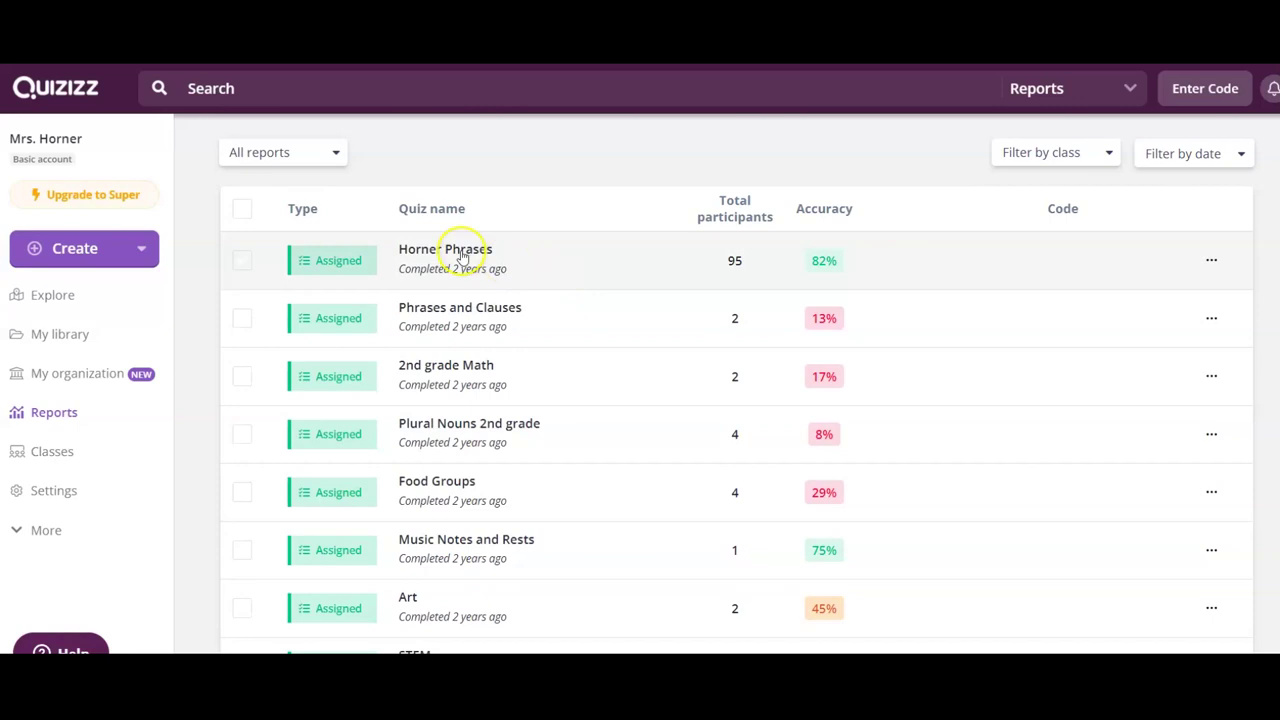
- Open the Horner Phrases quiz report (82% accuracy, 95 attempts) and scroll the participant scores
left_click(468, 255)
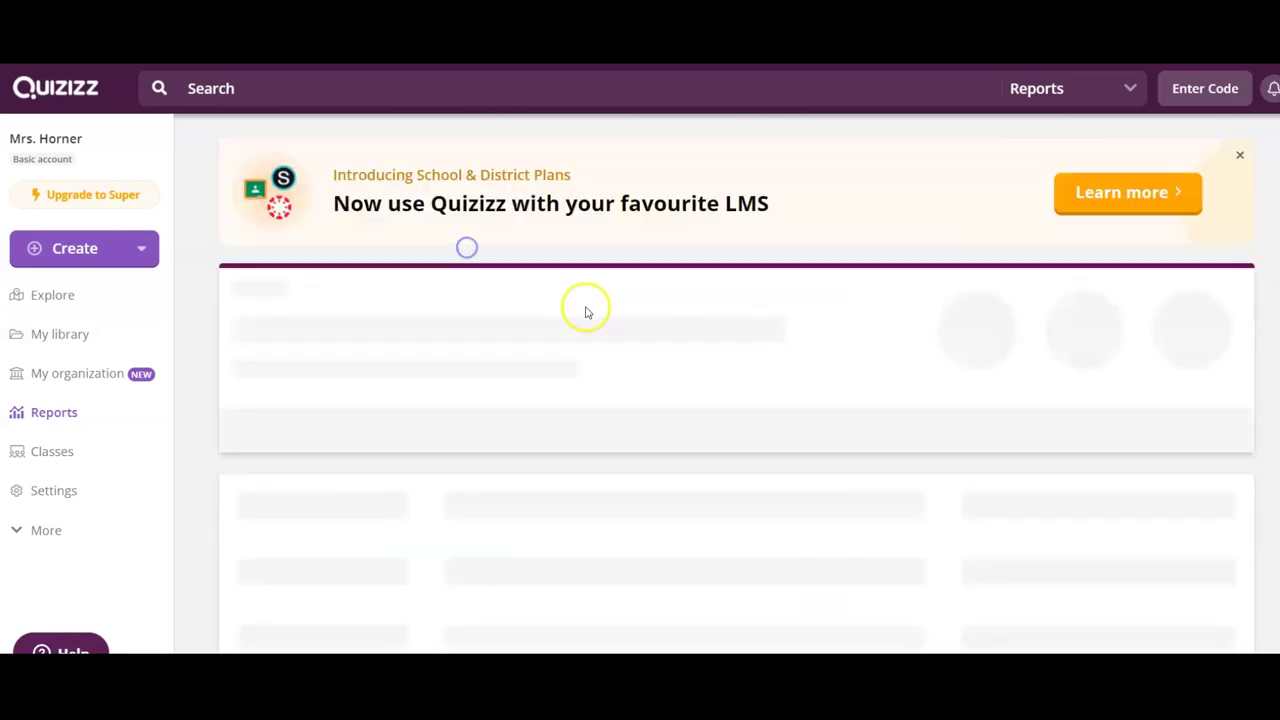
scroll(662, 356, "down", 1)
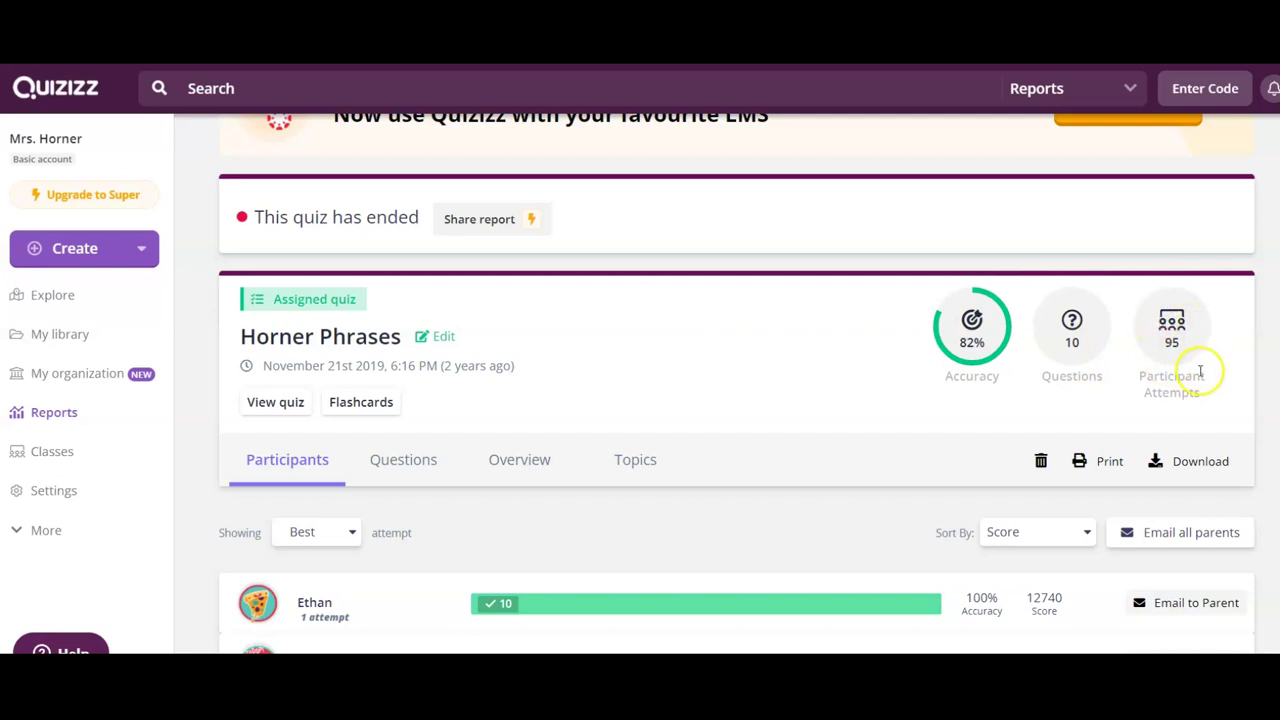
scroll(680, 446, "down", 3)
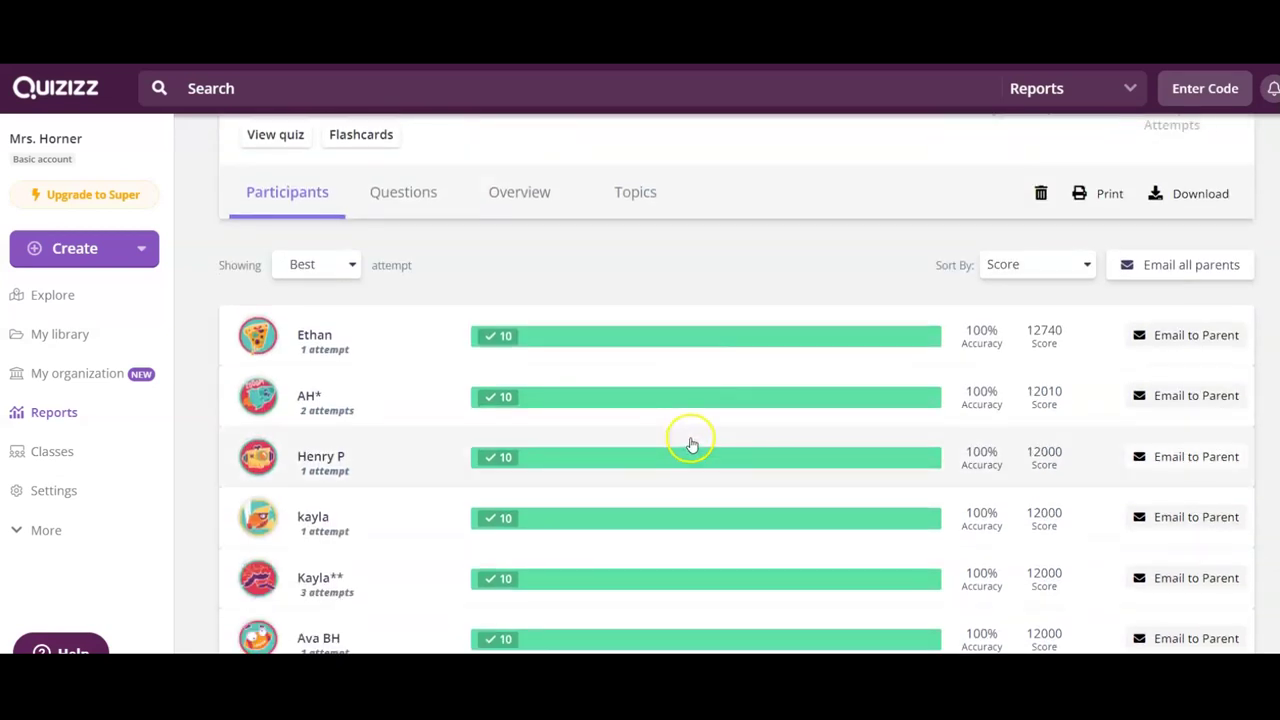
scroll(690, 444, "down", 1)
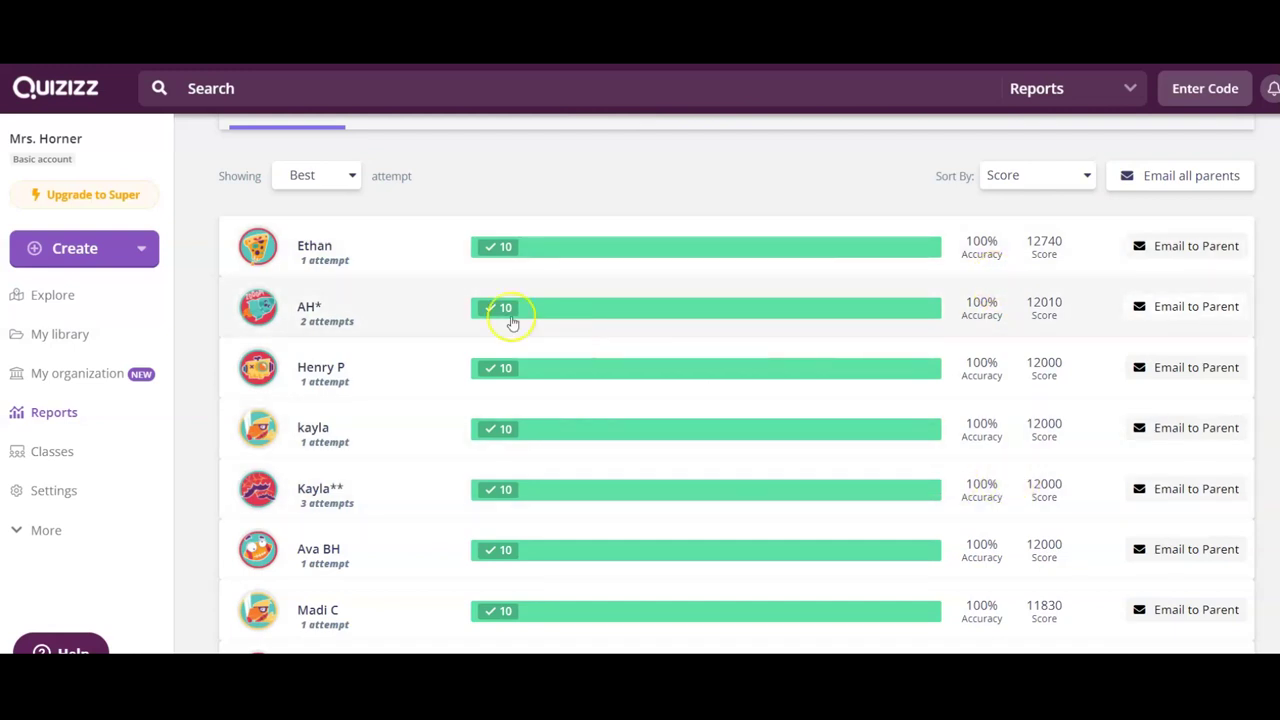
- Review one participant's attempt details, then close the attempt view
left_click(317, 252)
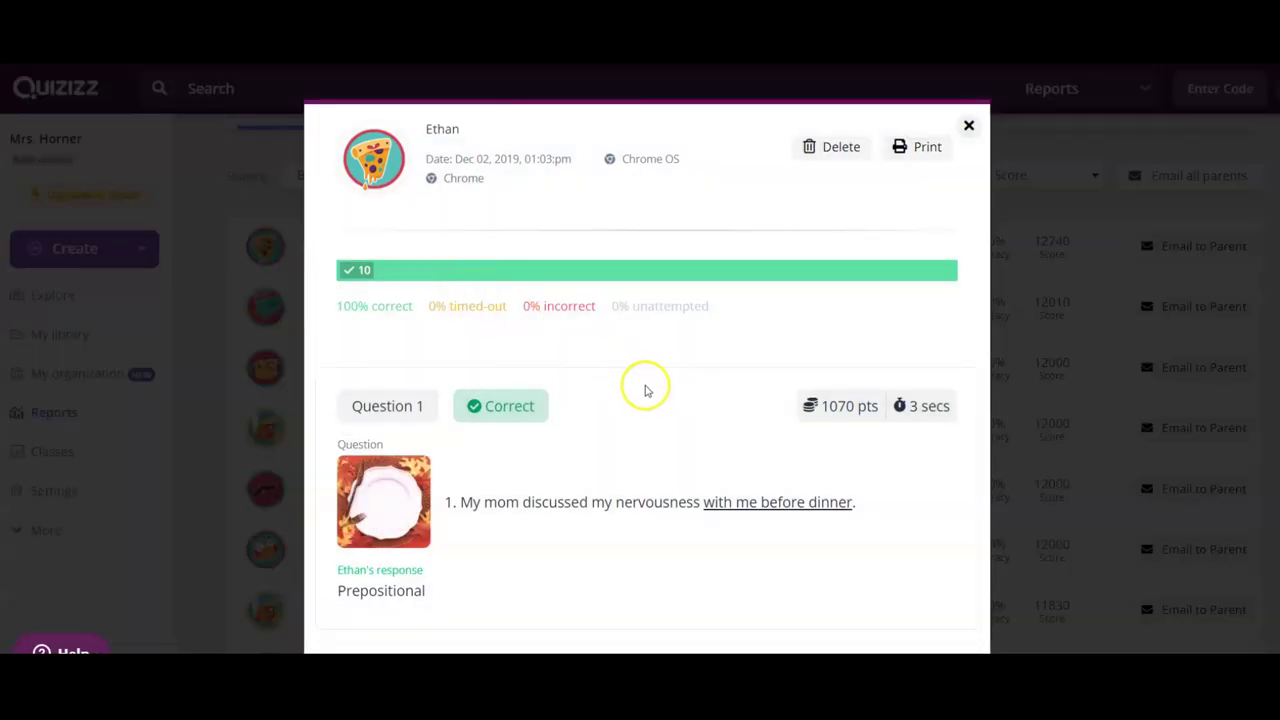
scroll(644, 390, "down", 2)
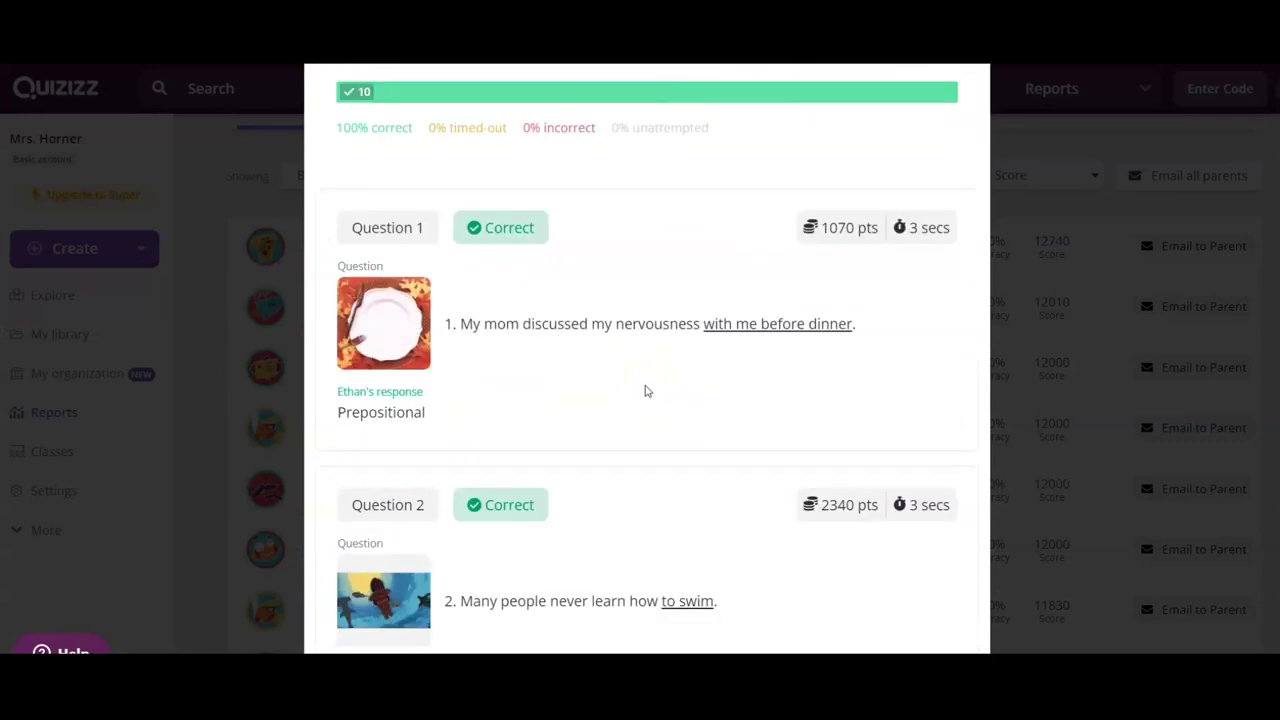
scroll(645, 391, "down", 5)
scroll(645, 390, "down", 3)
scroll(645, 390, "up", 7)
scroll(645, 390, "up", 3)
left_click(968, 123)
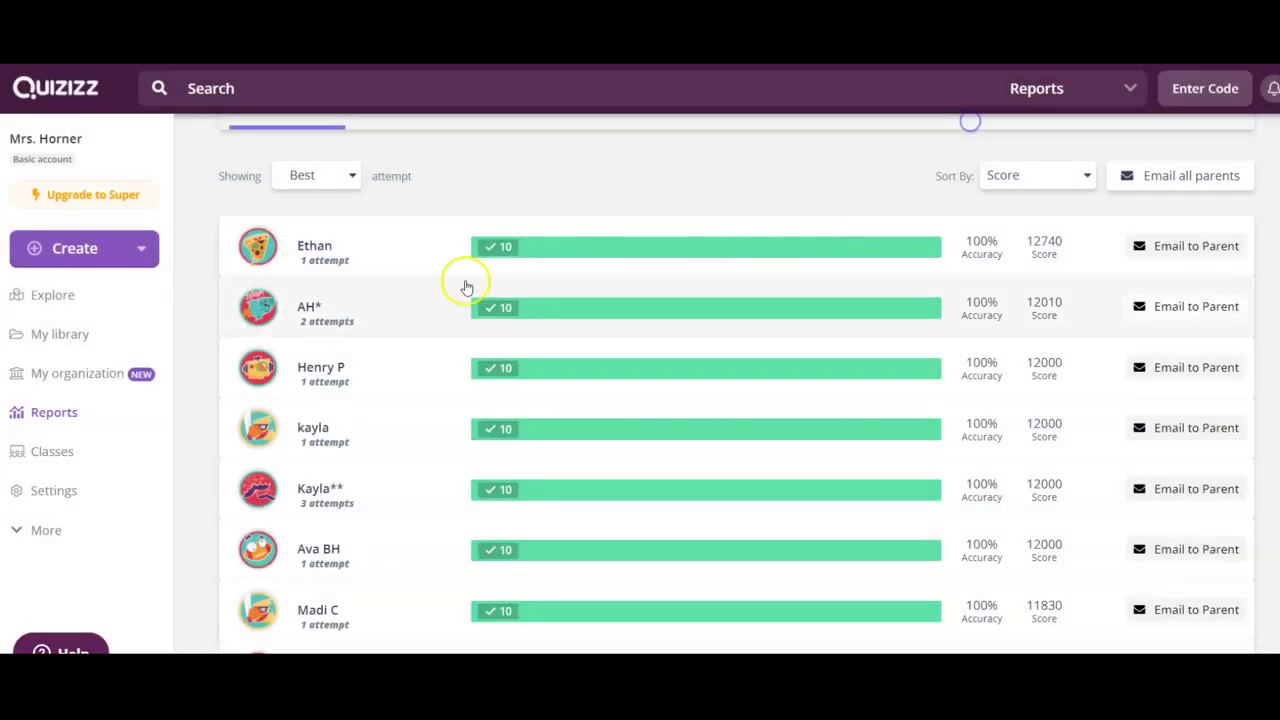
scroll(429, 280, "up", 3)
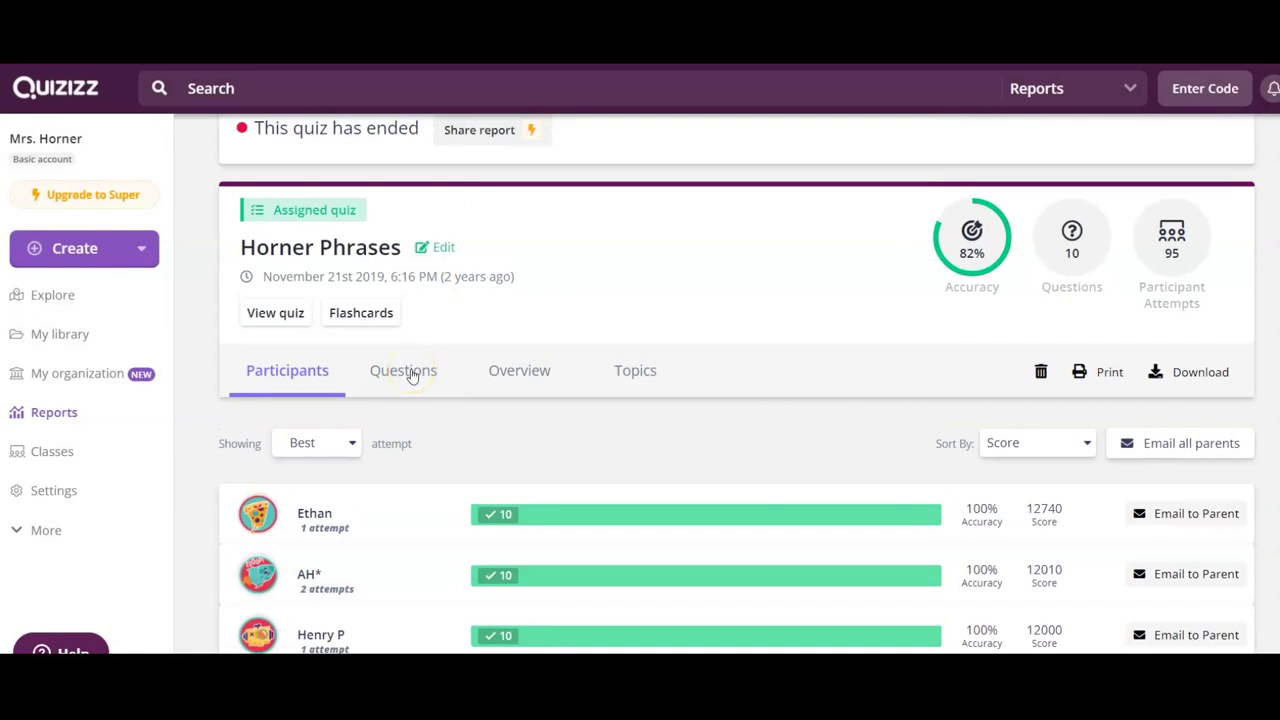
- Browse the per-question answer breakdown, e.g. question 1 with 88% choosing Prepositional
left_click(411, 372)
scroll(414, 374, "down", 3)
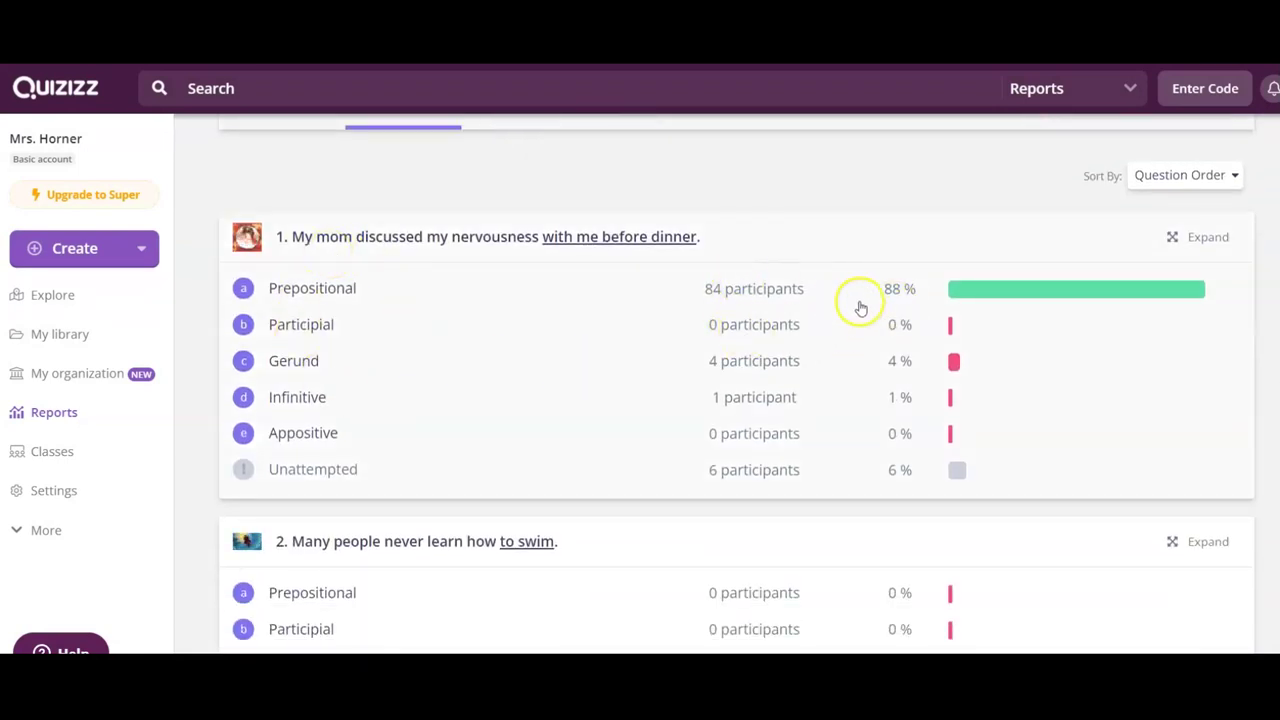
scroll(837, 423, "down", 2)
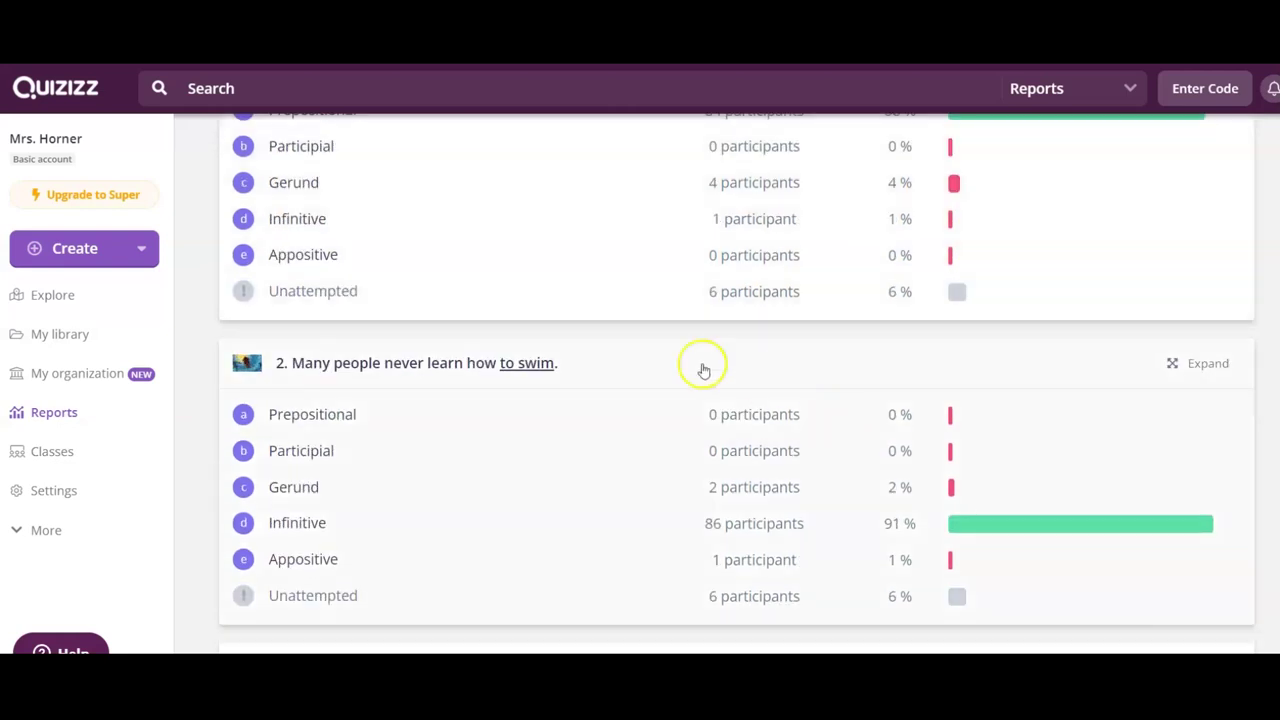
scroll(605, 481, "down", 4)
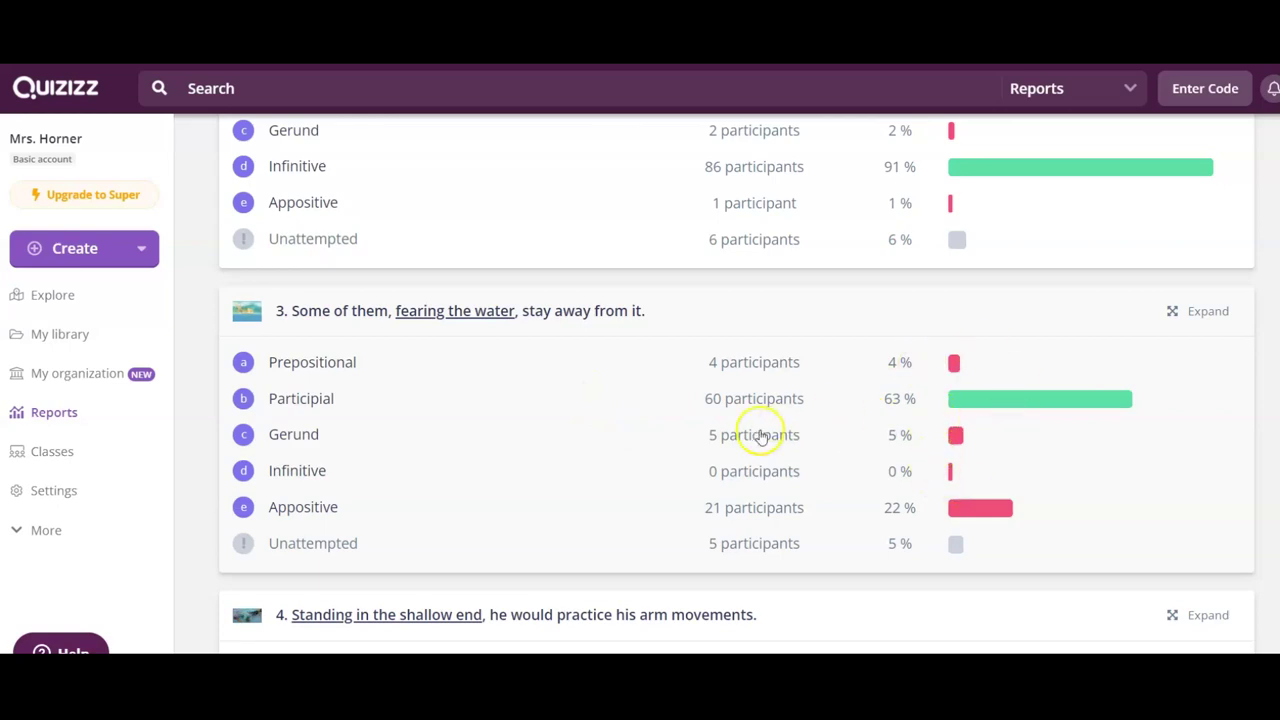
scroll(760, 435, "down", 4)
scroll(760, 435, "up", 10)
scroll(623, 446, "up", 3)
scroll(600, 423, "down", 3)
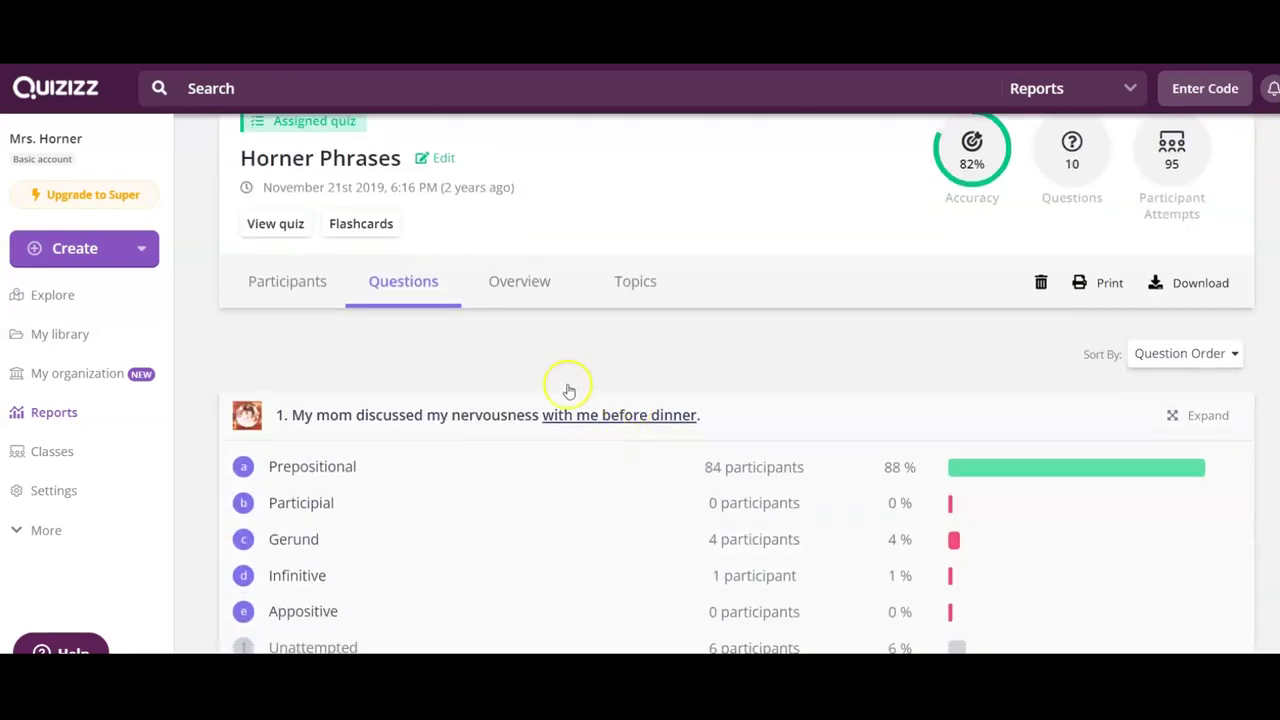
- Switch the phrases quiz report to the Overview grid of each participant's answers per question
left_click(522, 272)
scroll(563, 317, "down", 2)
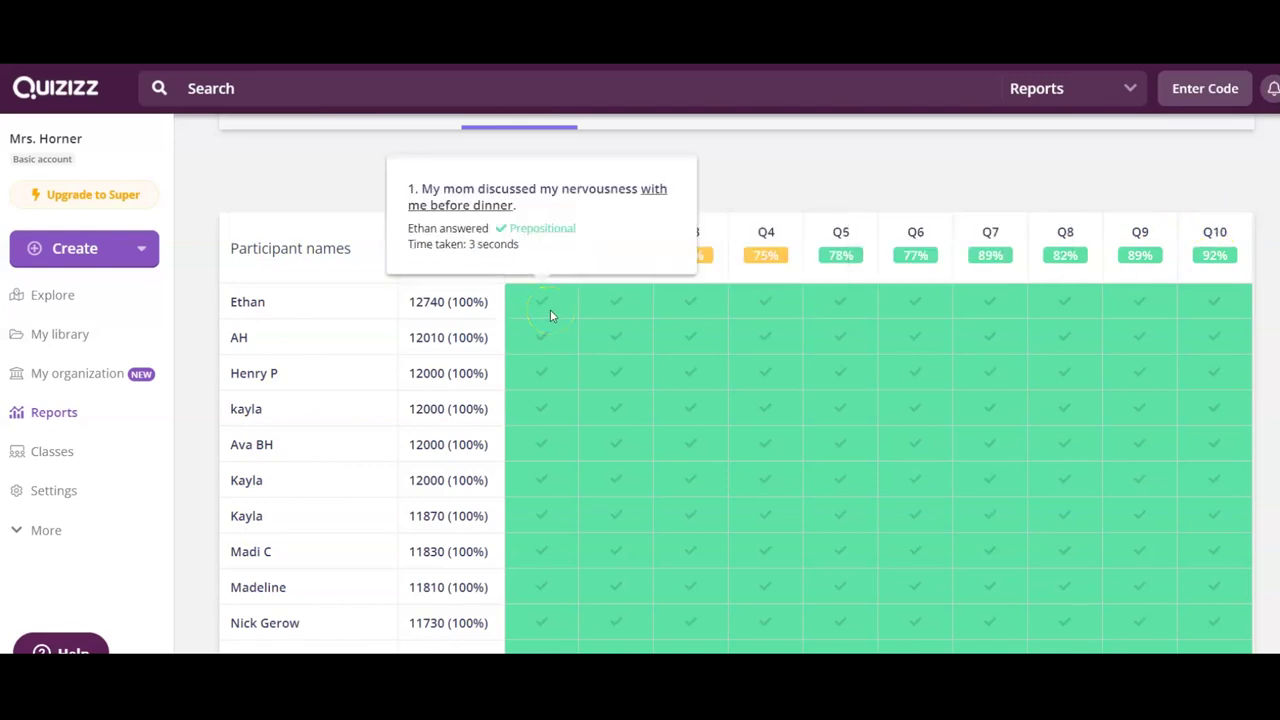
scroll(580, 369, "down", 2)
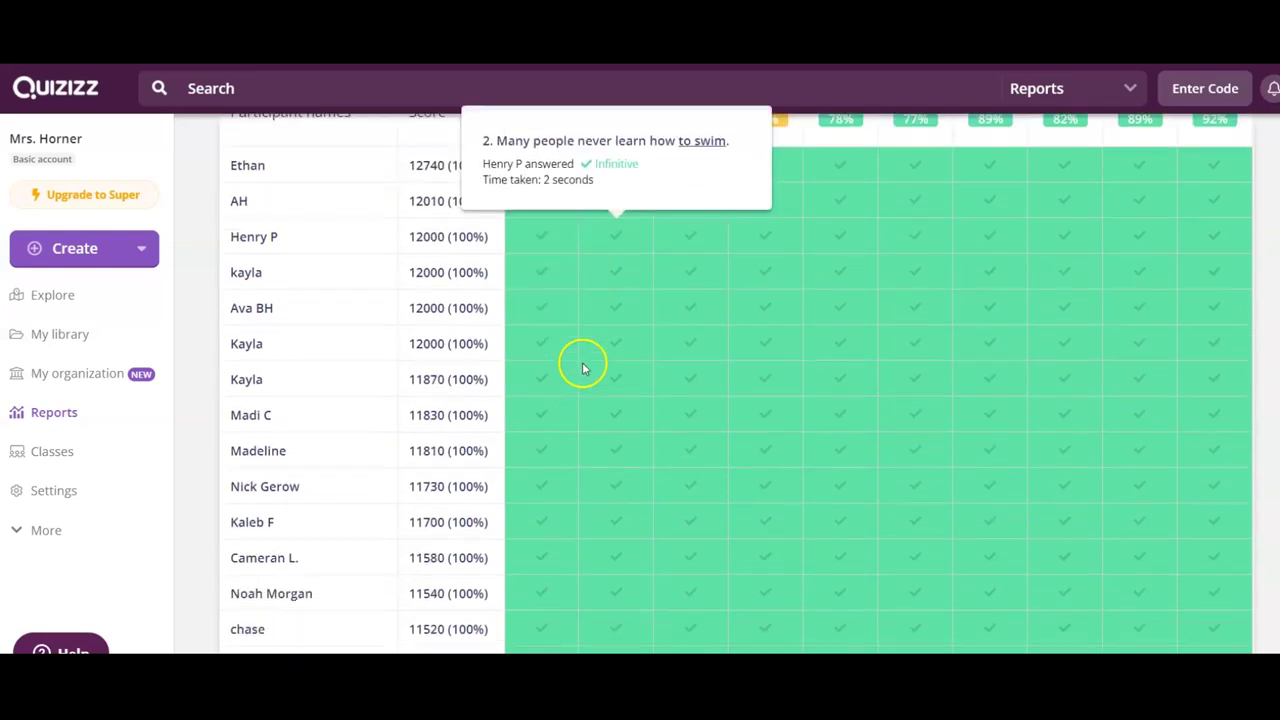
scroll(583, 369, "up", 5)
scroll(584, 370, "down", 1)
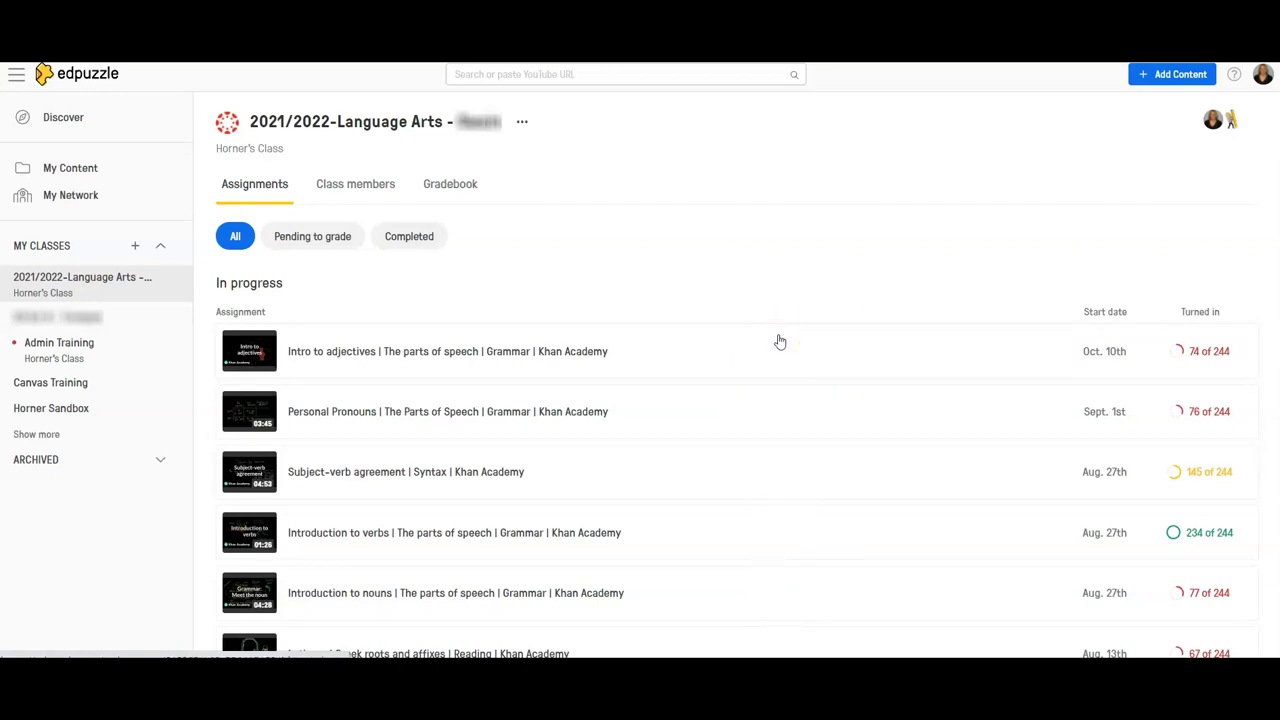
- Open Introduction to verbs and scroll its per-student progress, grades and turn-in times
left_click(557, 530)
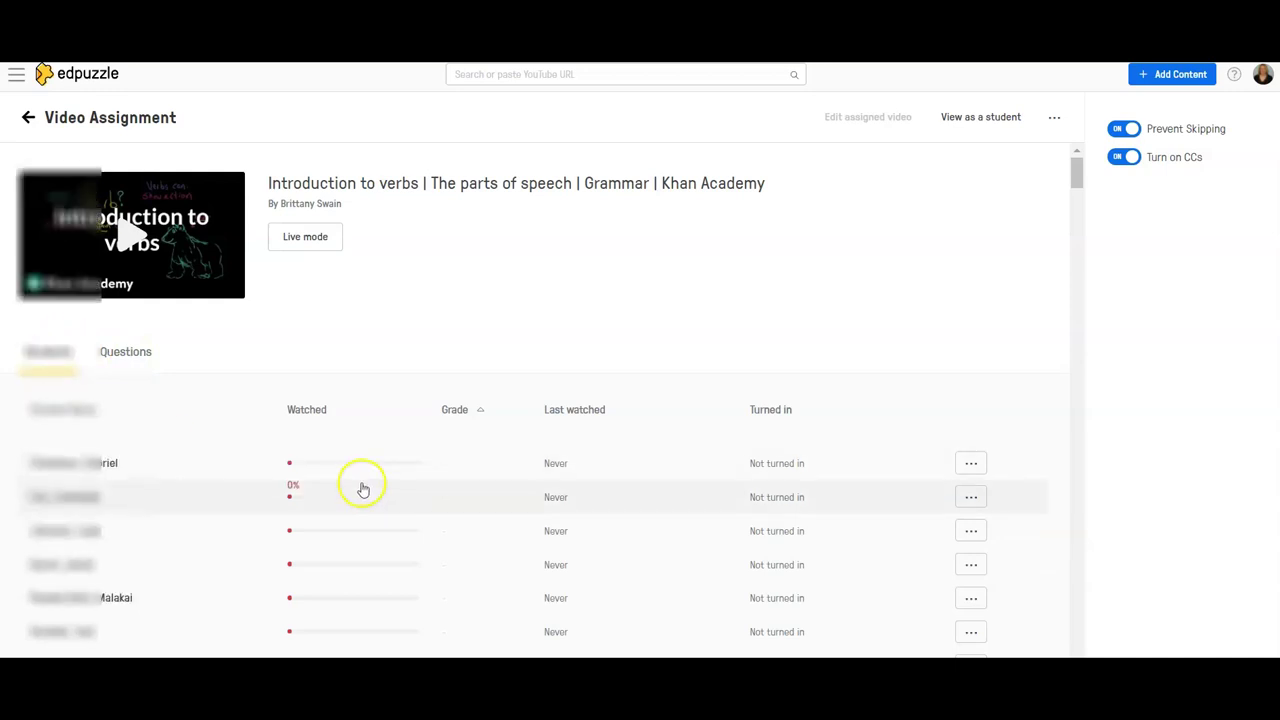
scroll(363, 489, "down", 1)
scroll(363, 489, "down", 7)
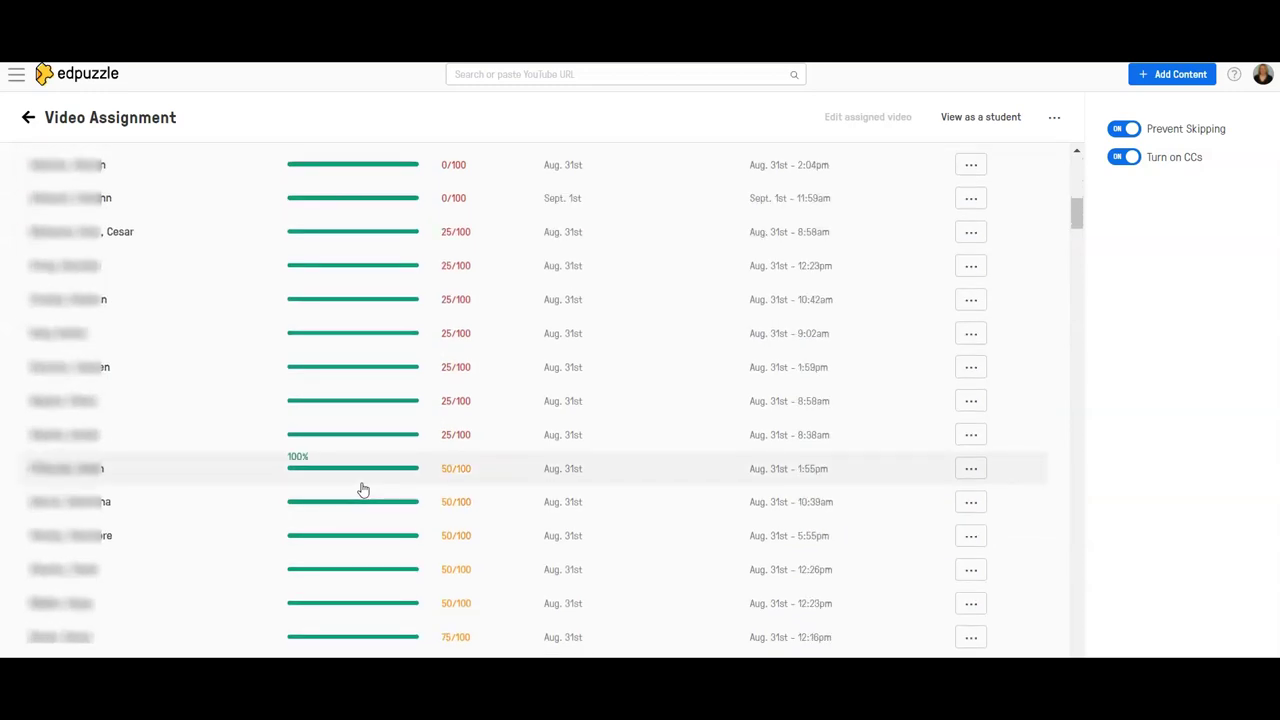
- Open the 50/100 student's results and scroll through their per-question answers and grades
left_click(359, 465)
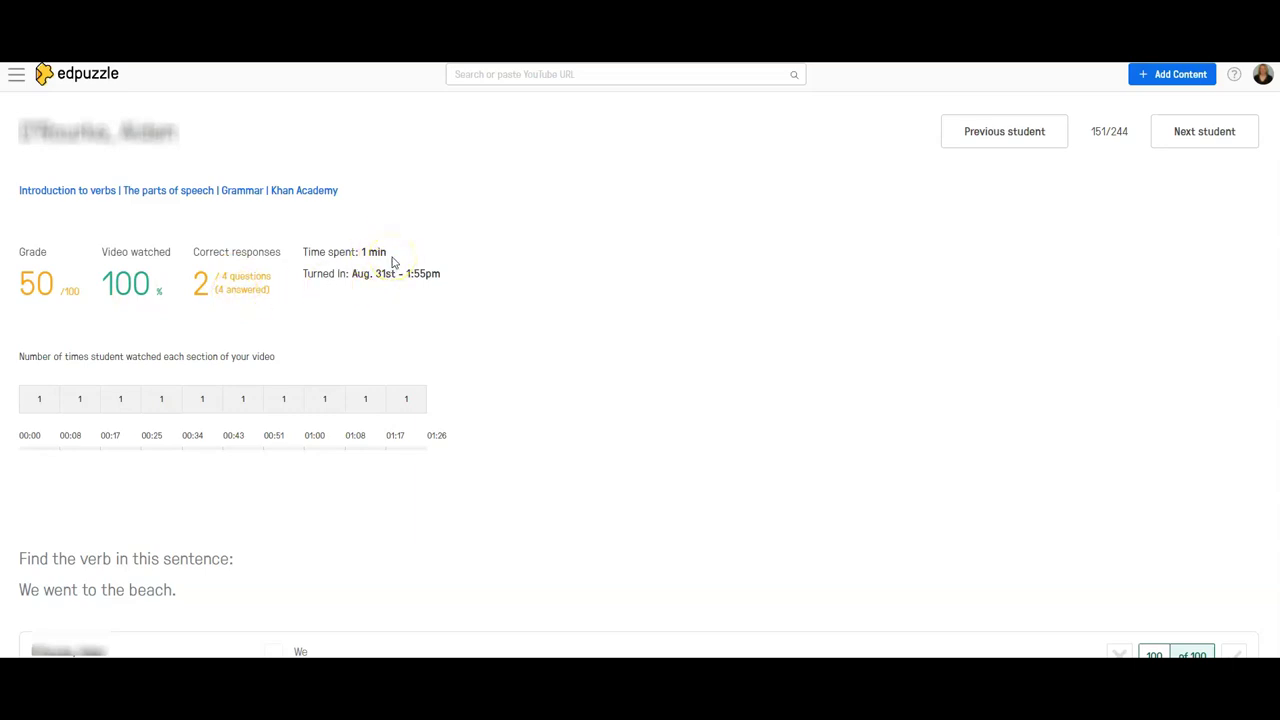
scroll(392, 262, "down", 4)
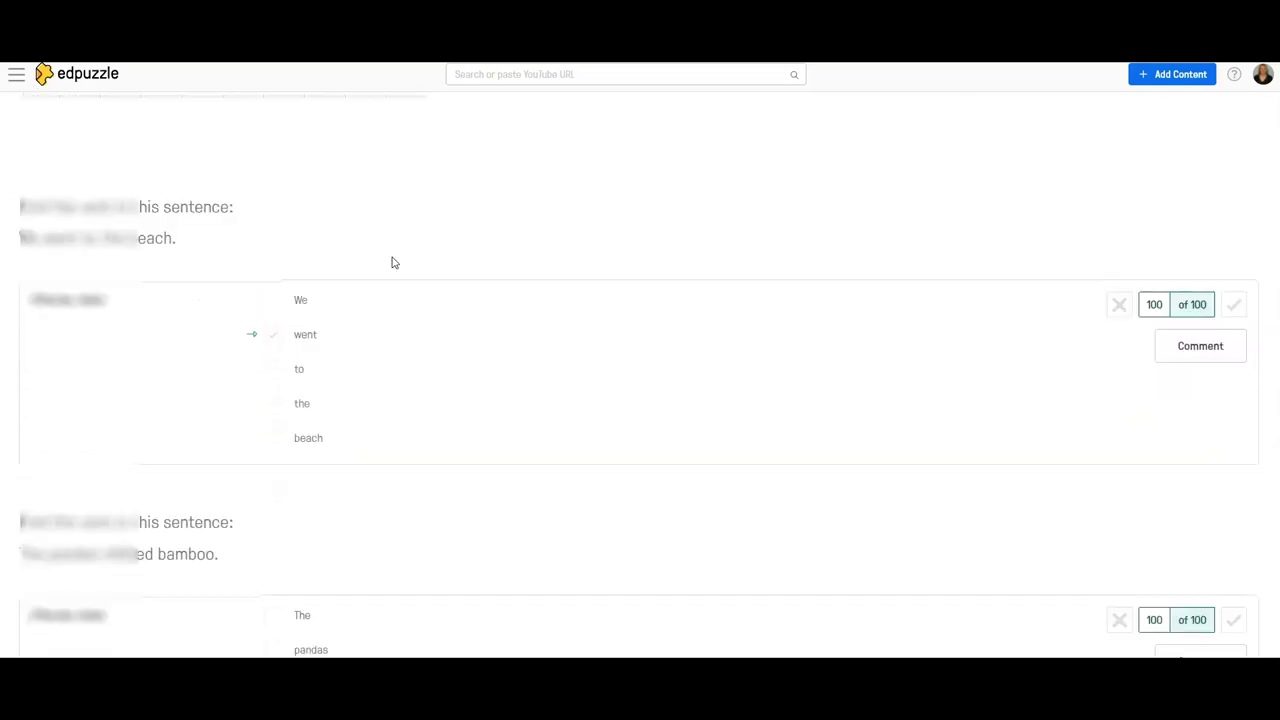
scroll(370, 328, "down", 1)
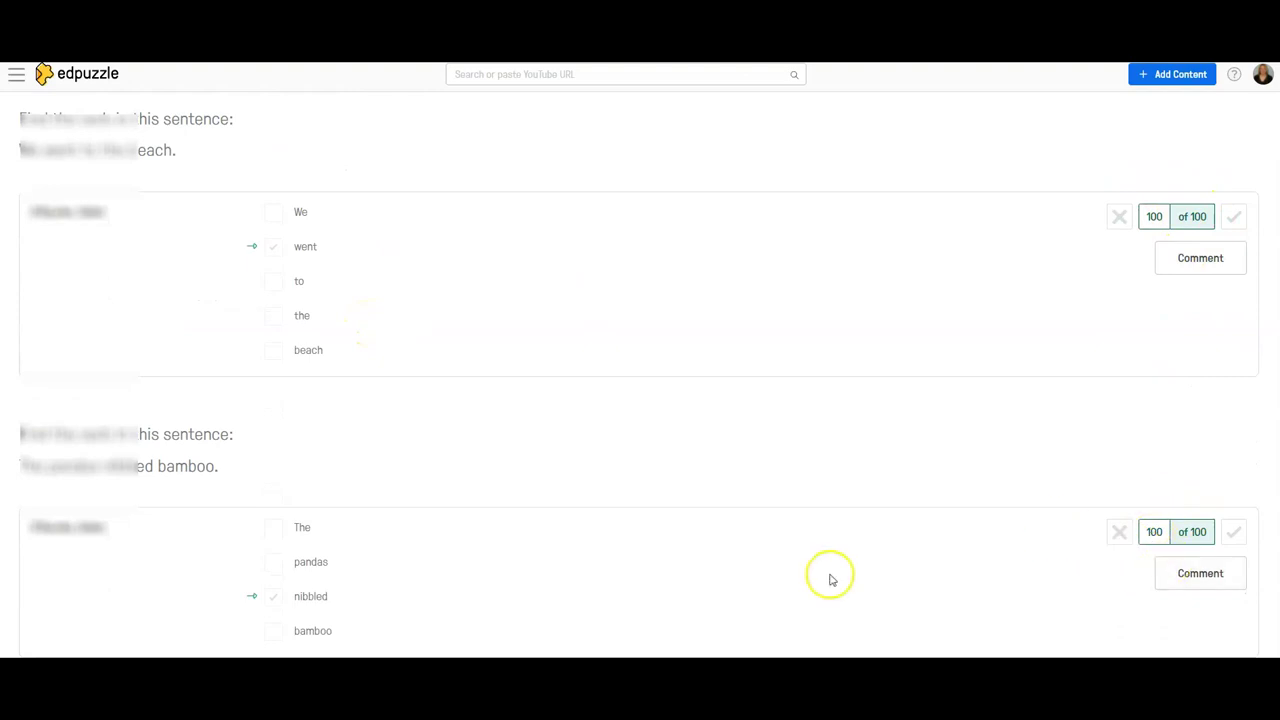
scroll(900, 550, "down", 4)
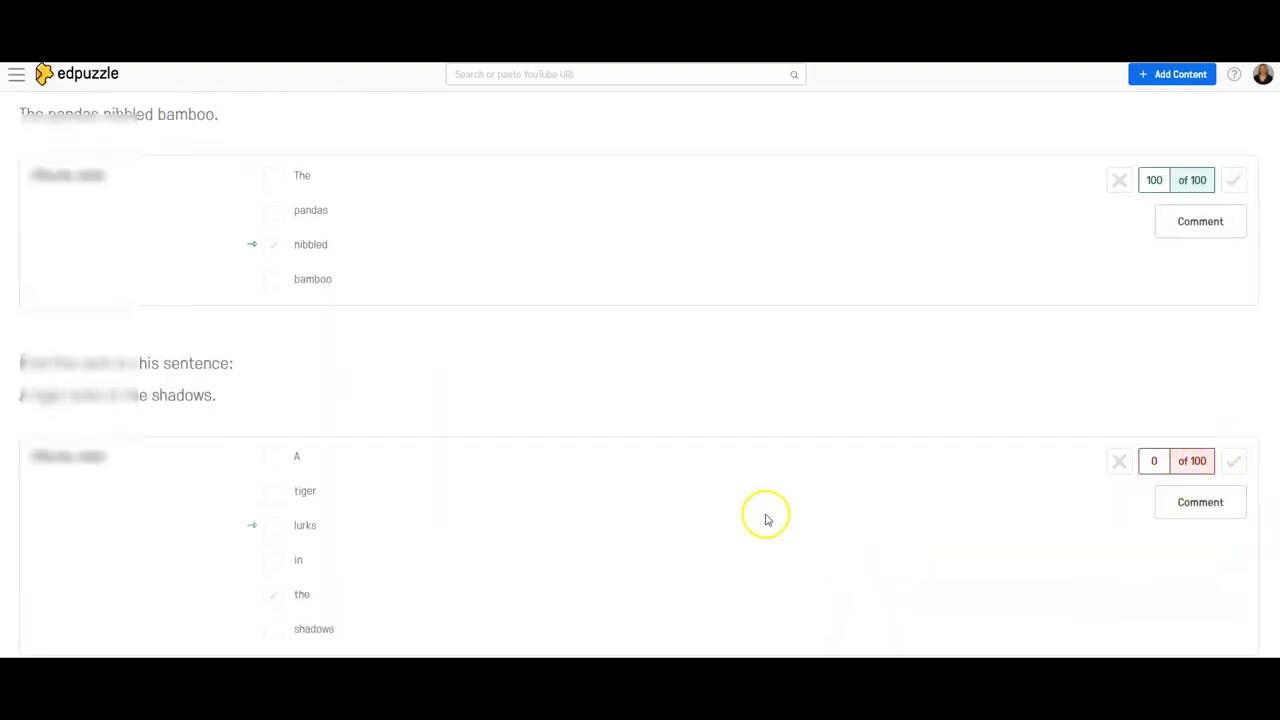
scroll(768, 515, "down", 1)
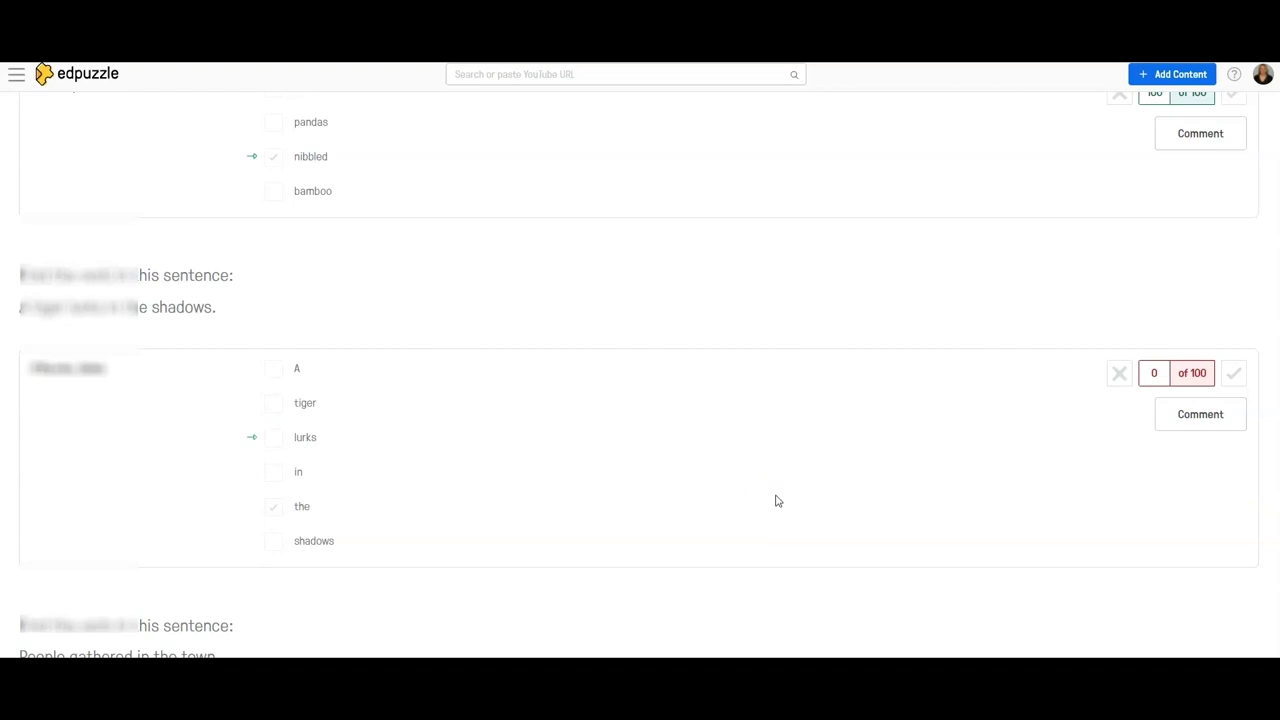
scroll(760, 465, "up", 10)
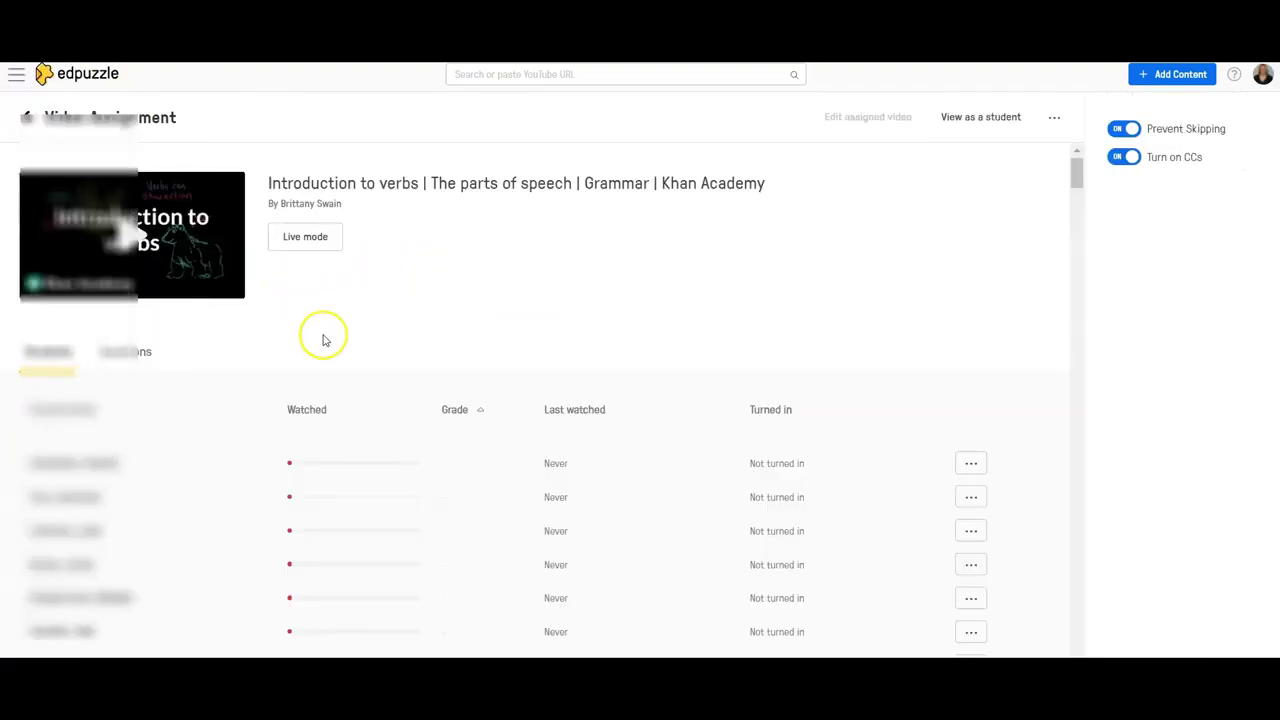
- Show results by question and open the first question's details: 215 of 244 right
left_click(138, 356)
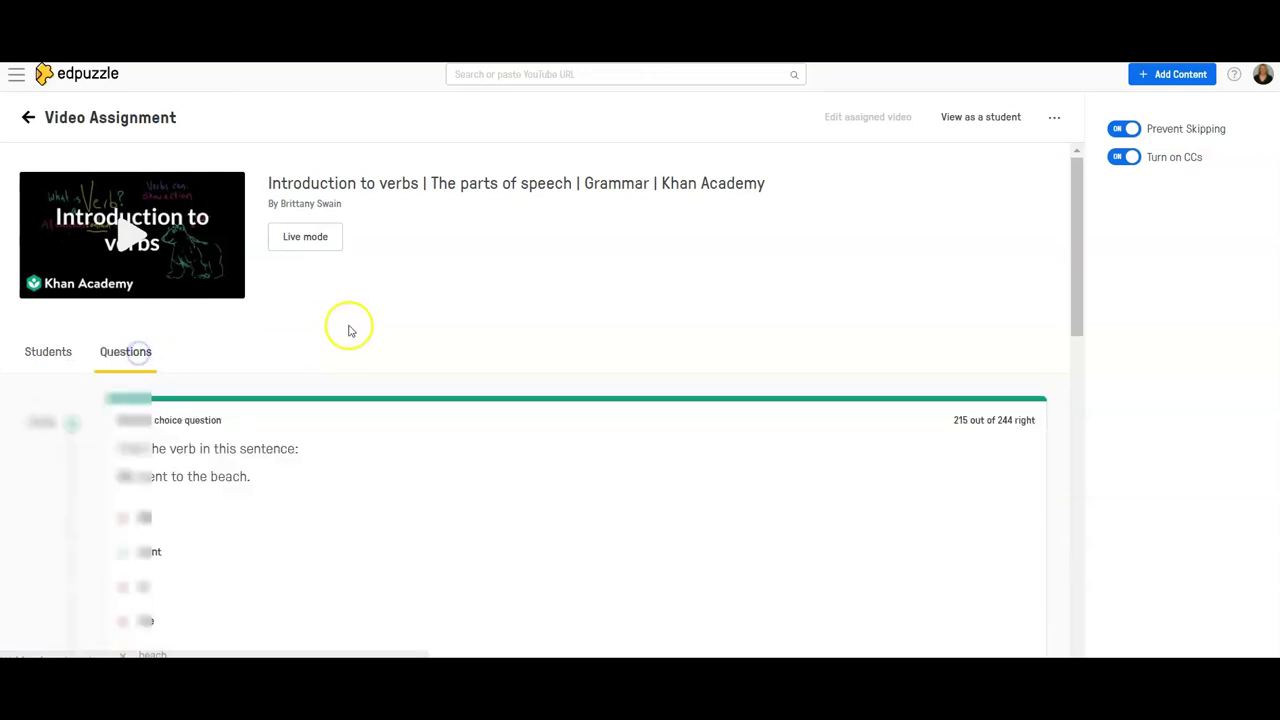
scroll(811, 427, "down", 2)
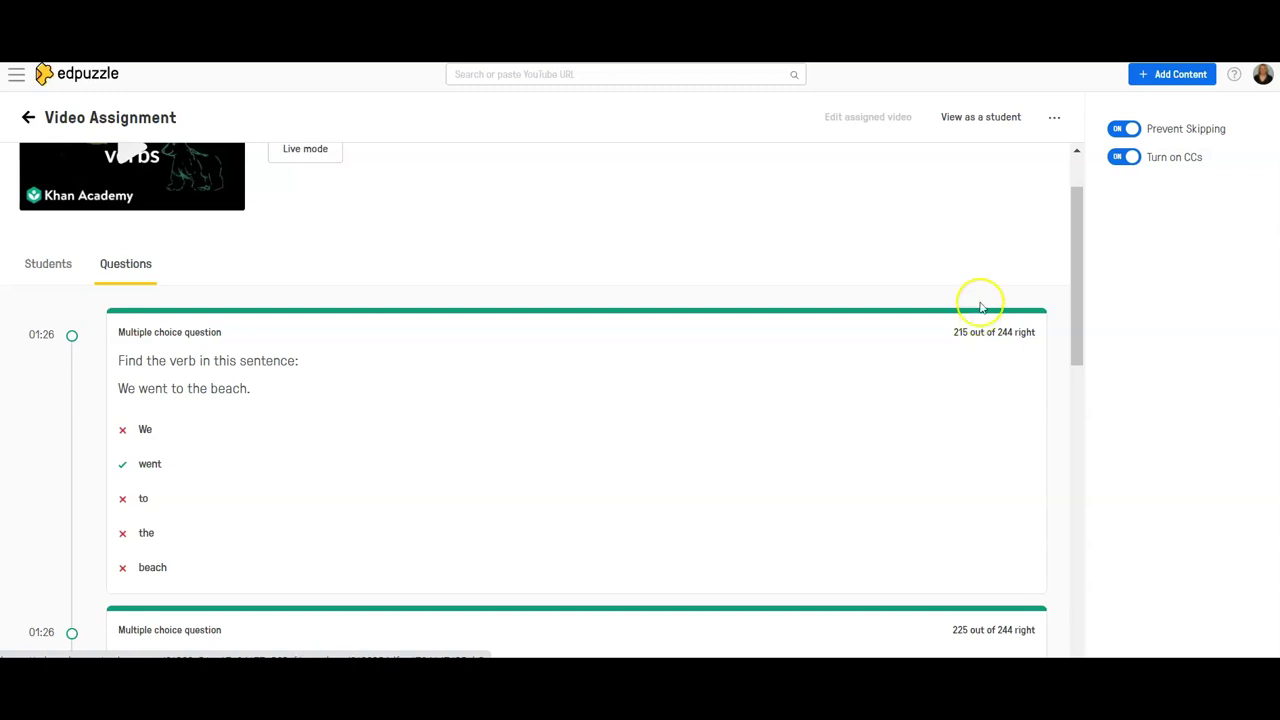
left_click(983, 334)
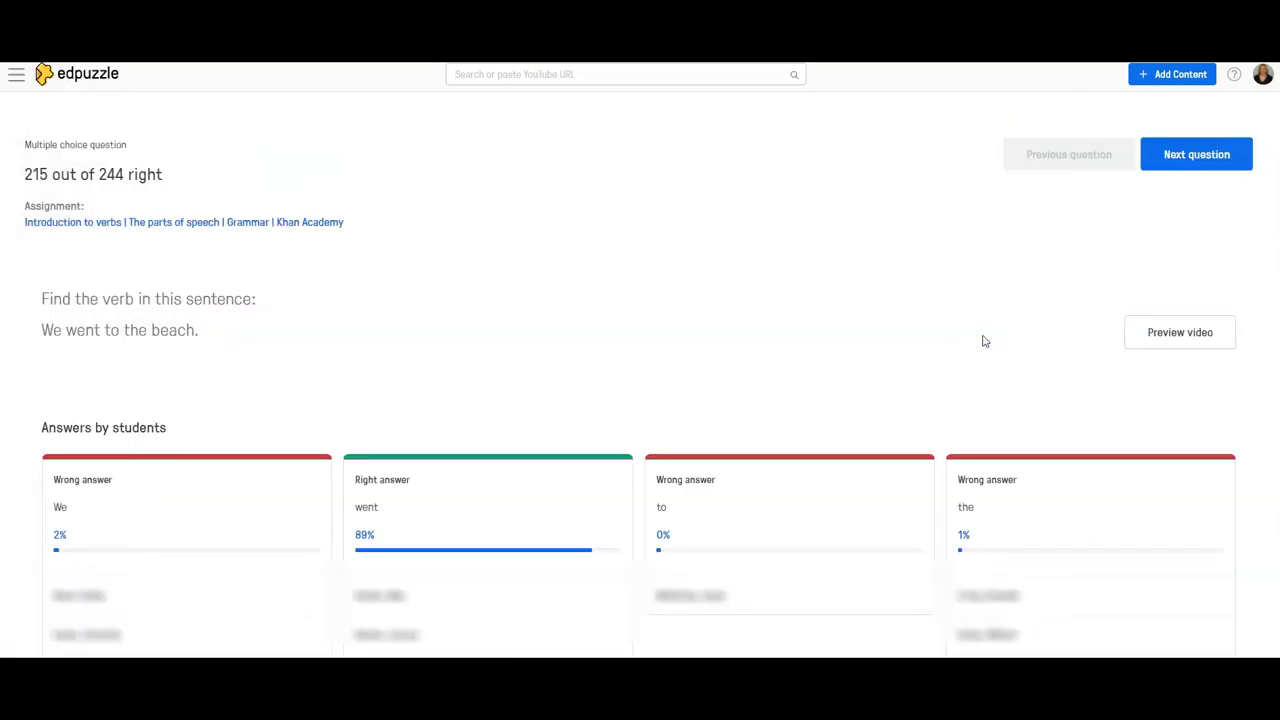
- Scroll the 'Find the verb' answer cards (We, went, to, the) showing how students answered
scroll(710, 279, "down", 1)
scroll(710, 279, "down", 1)
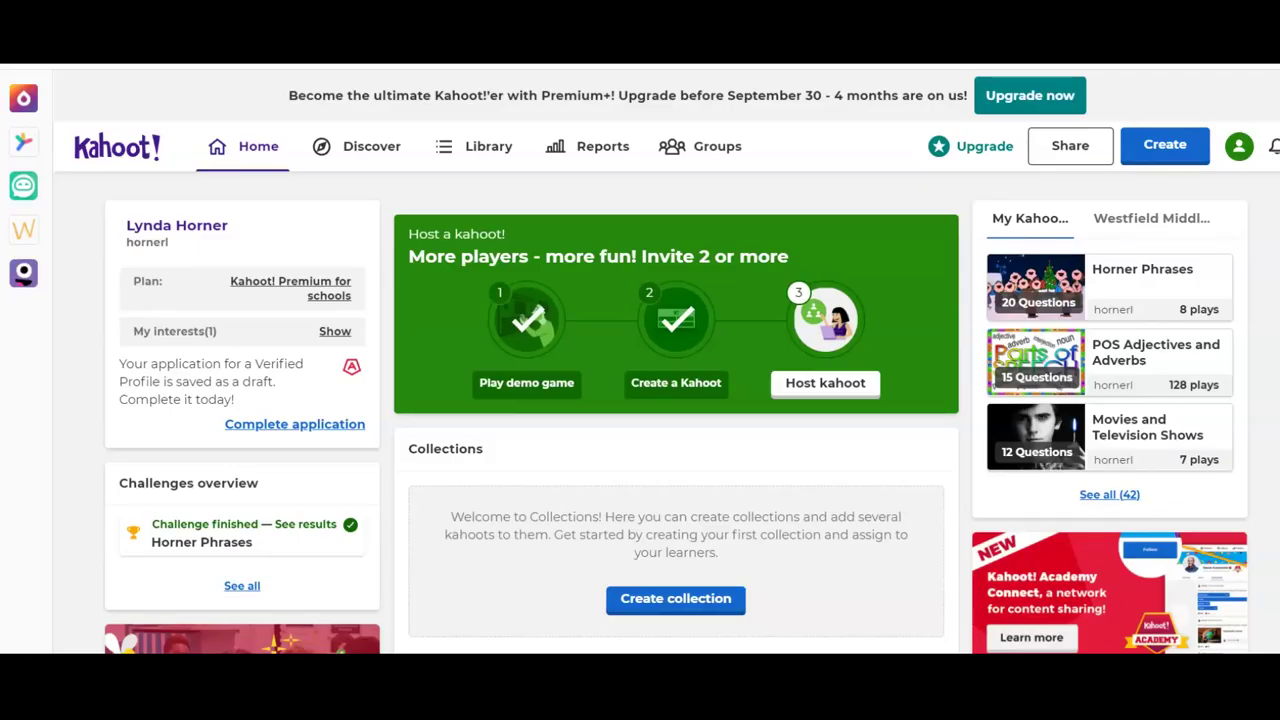
- Open Kahoot! Reports and select the POS Tri One Review game from October 30, 2018
left_click(598, 150)
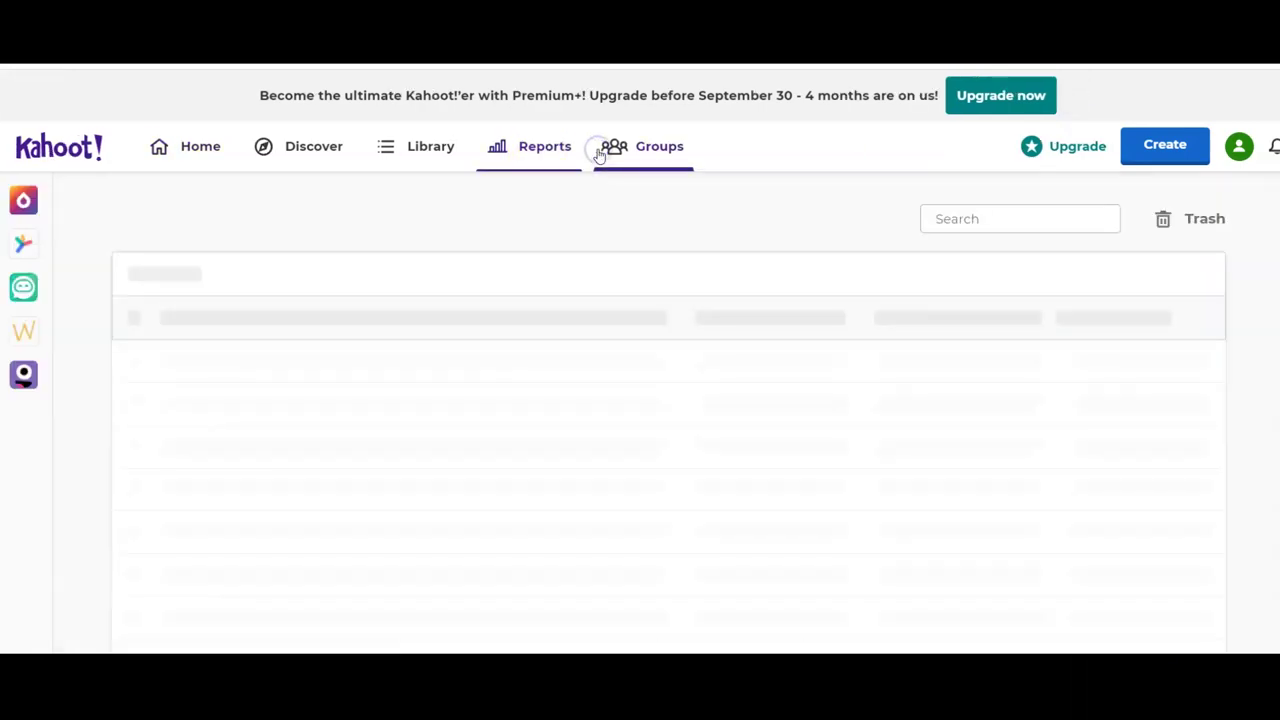
scroll(433, 440, "down", 10)
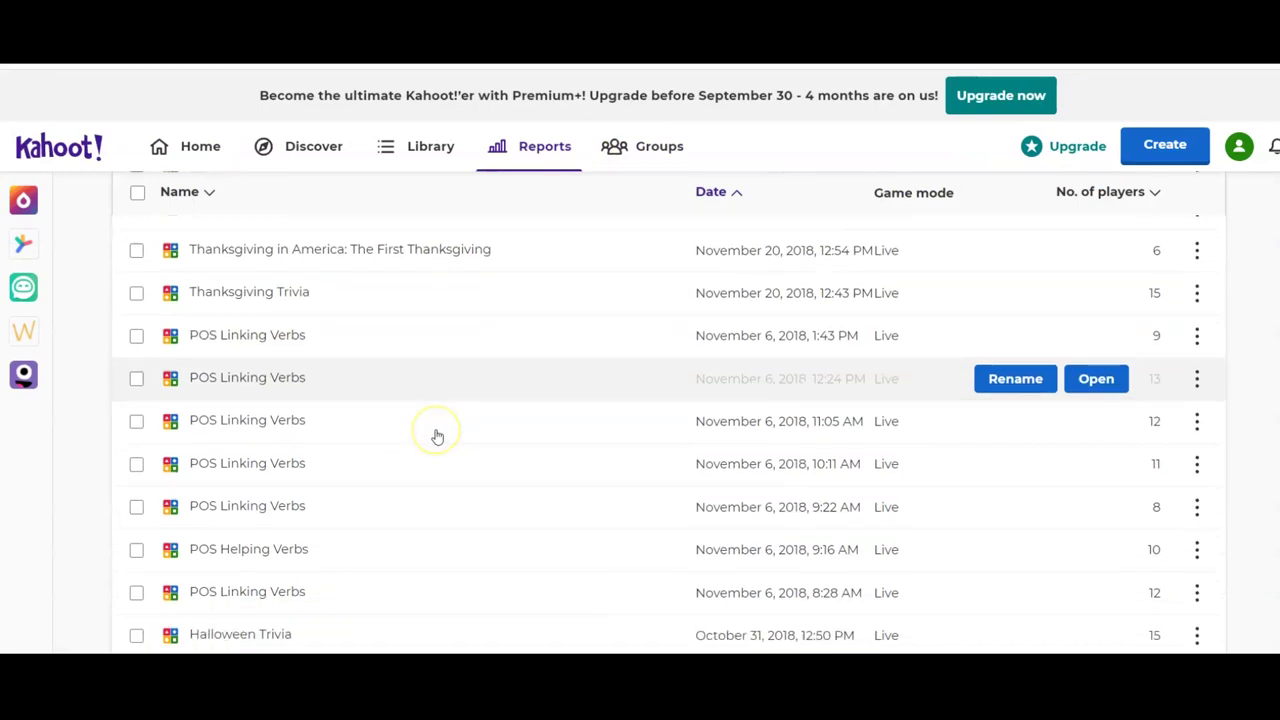
left_click(347, 471)
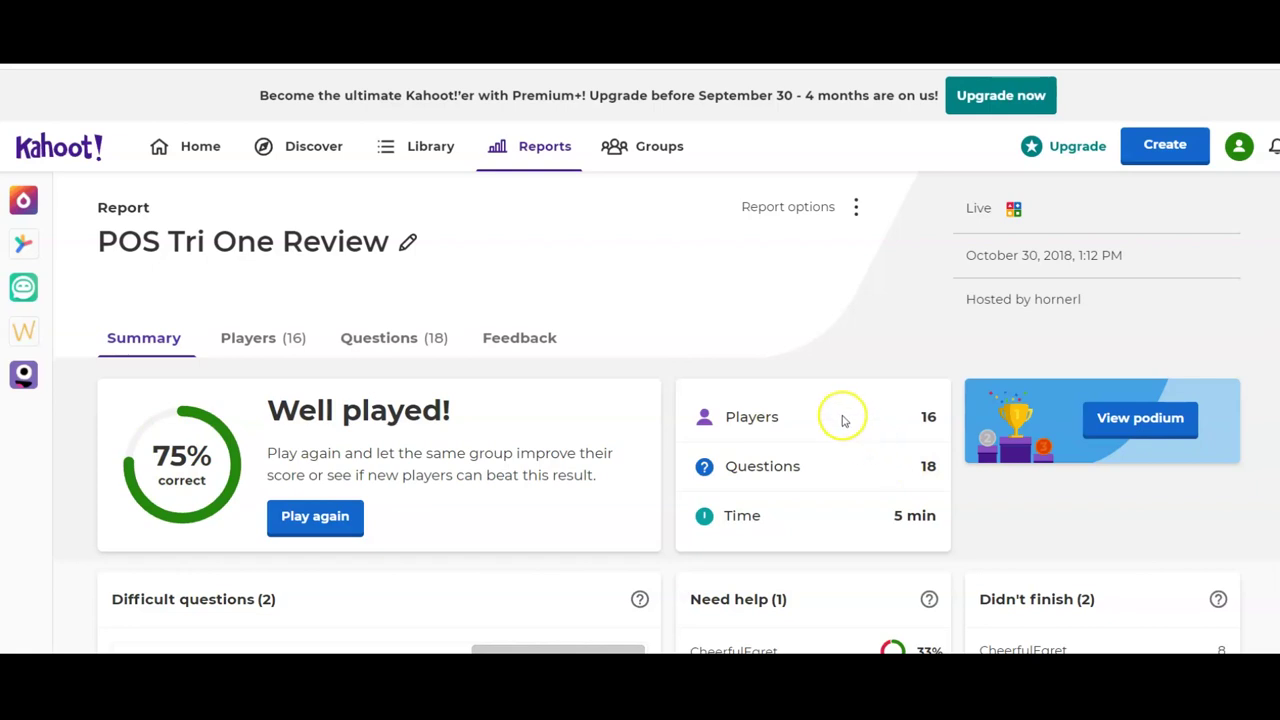
- Review the two difficult questions, including question 14 at 6% correct, then return to Summary
scroll(533, 322, "down", 1)
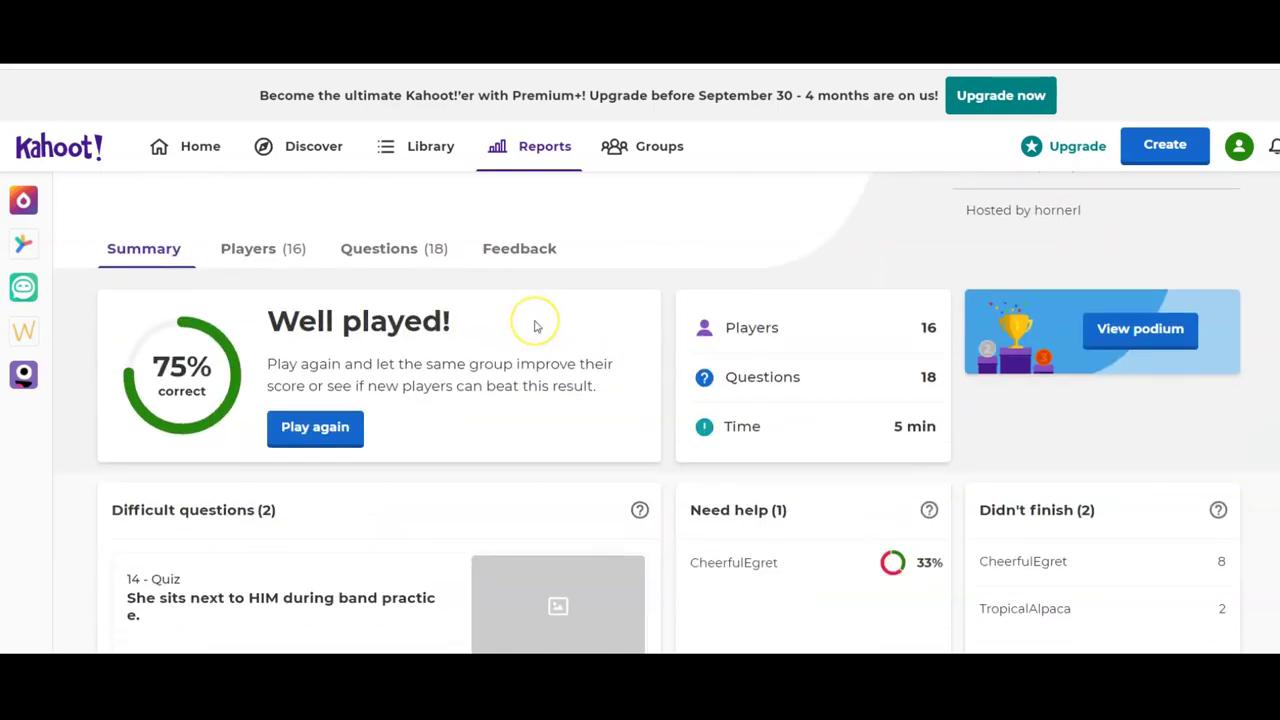
scroll(536, 326, "down", 1)
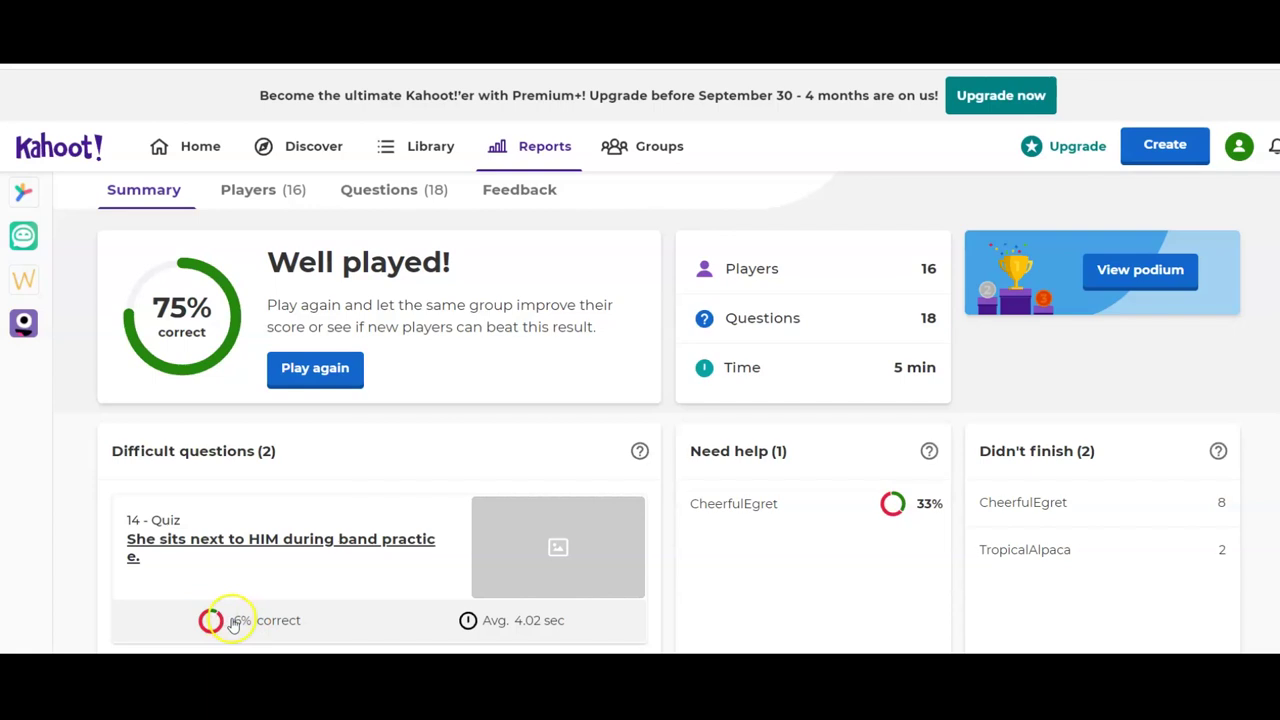
left_click(534, 508)
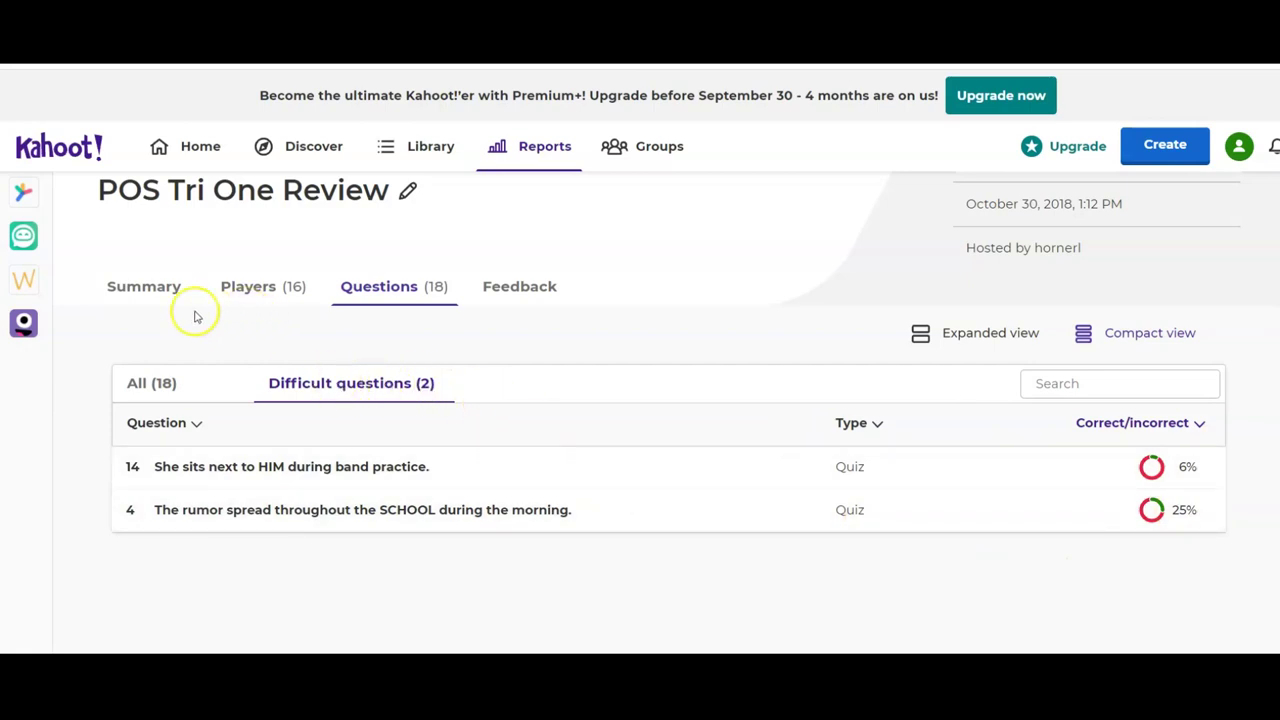
left_click(145, 297)
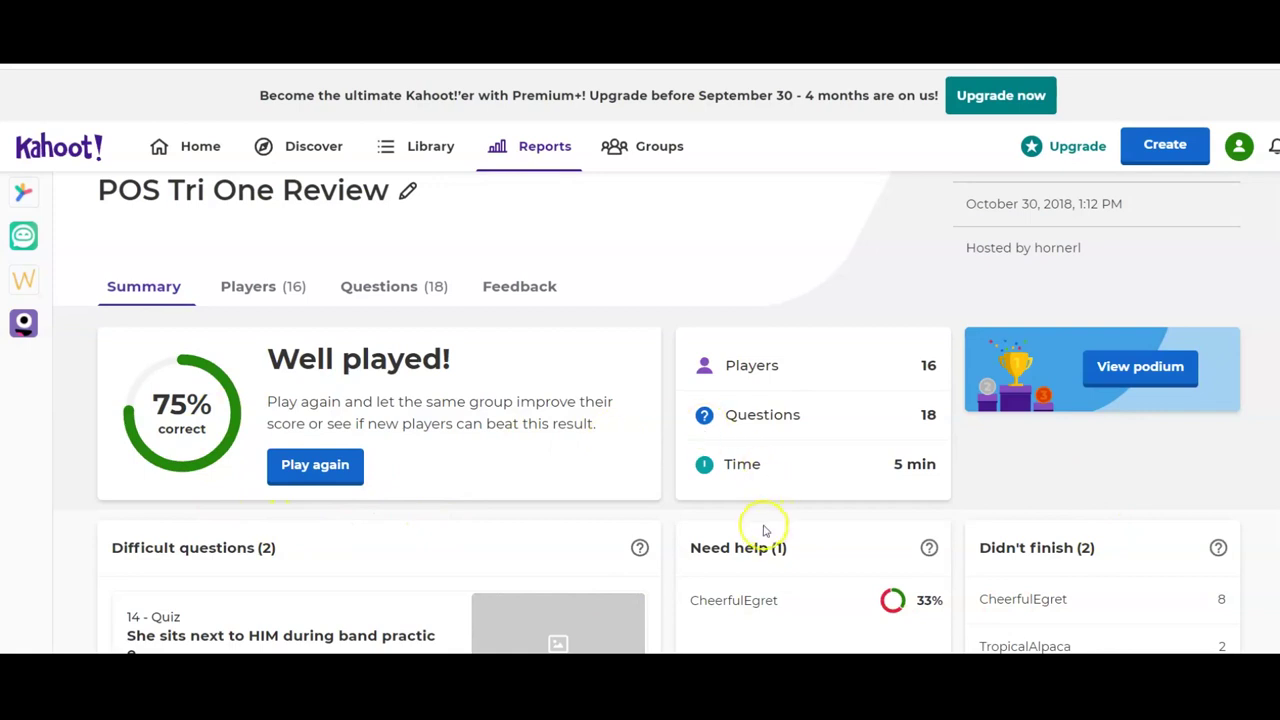
scroll(757, 523, "down", 1)
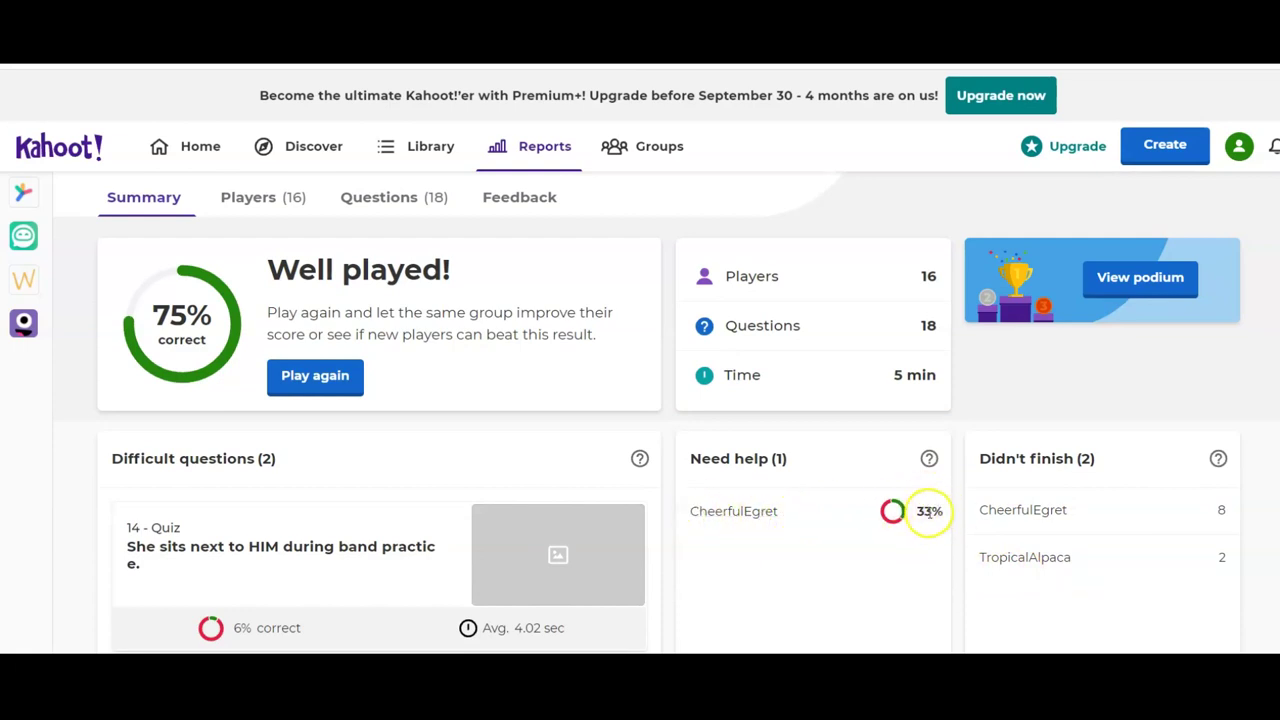
scroll(615, 398, "up", 1)
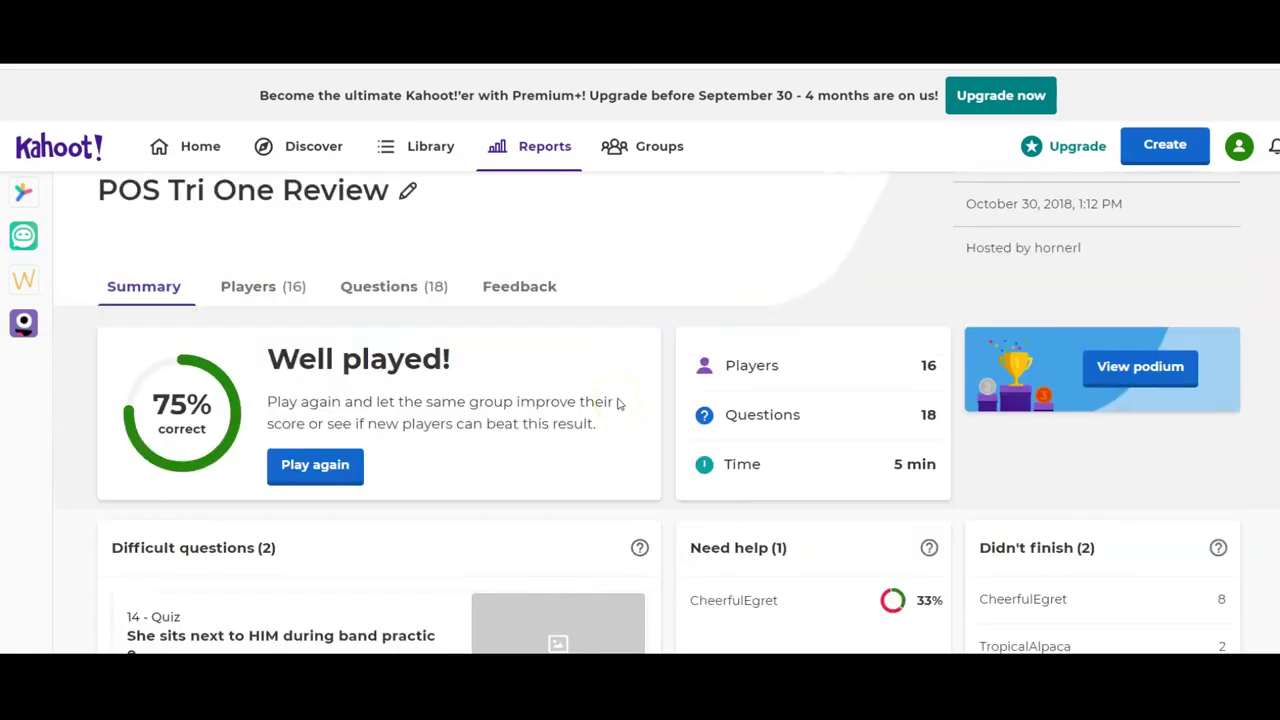
- Show the player rankings for POS Tri One Review and scroll down to BoldOryx
left_click(265, 288)
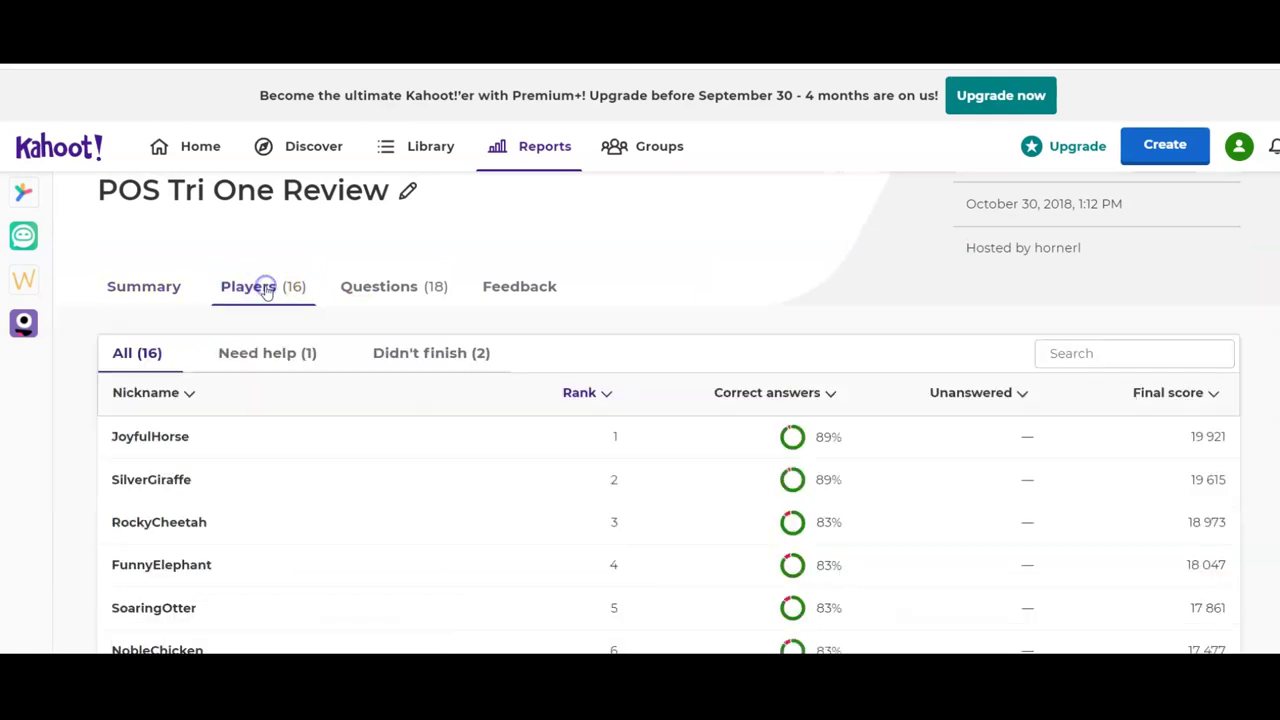
scroll(271, 434, "down", 1)
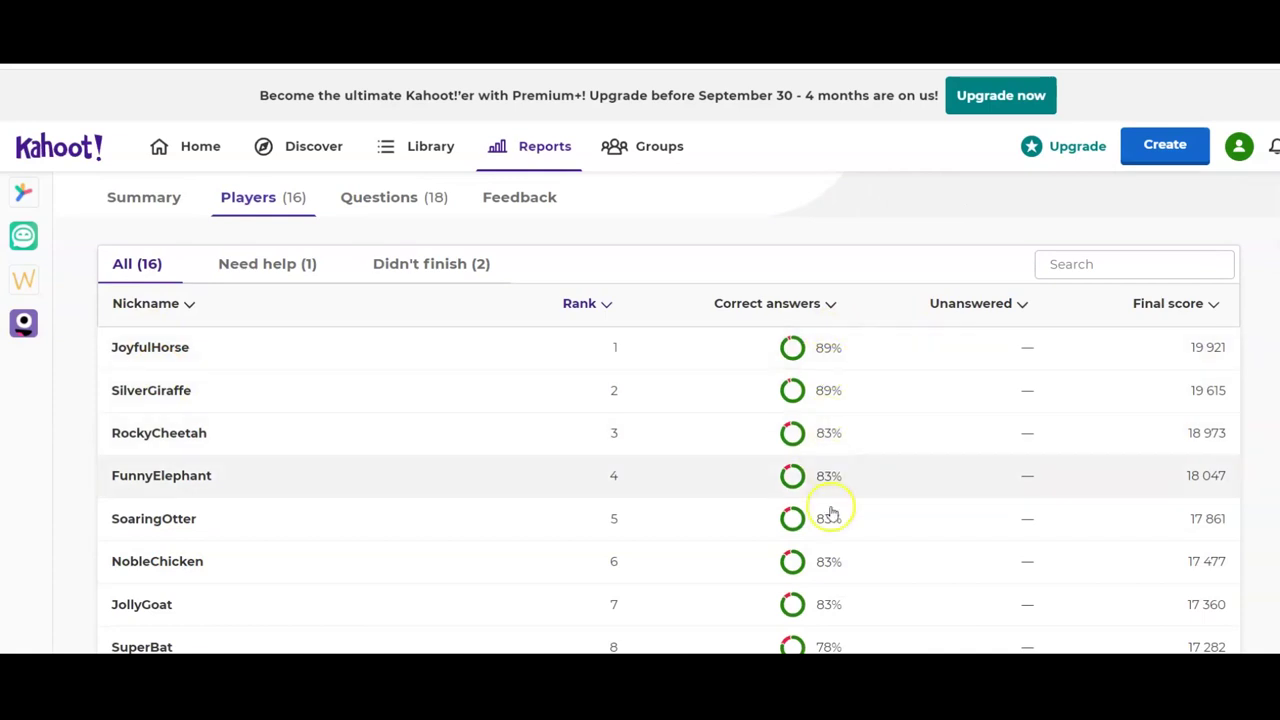
scroll(855, 562, "down", 2)
scroll(855, 560, "up", 1)
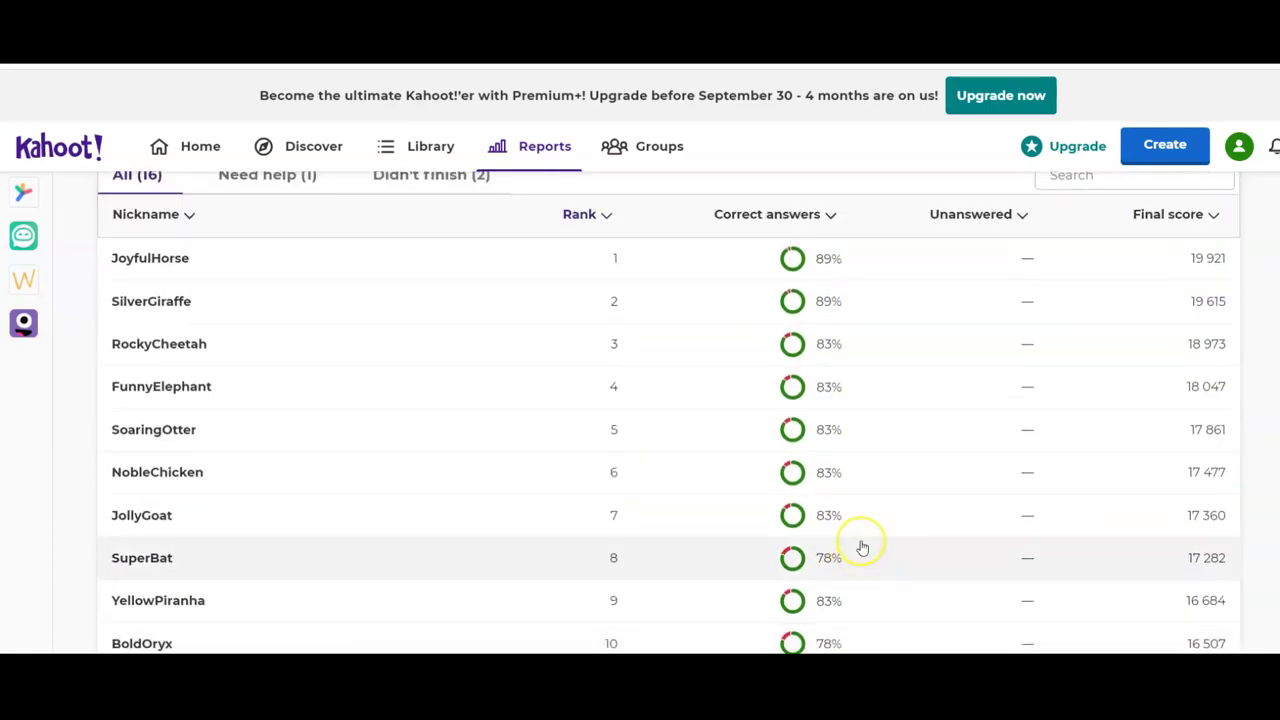
scroll(858, 550, "down", 1)
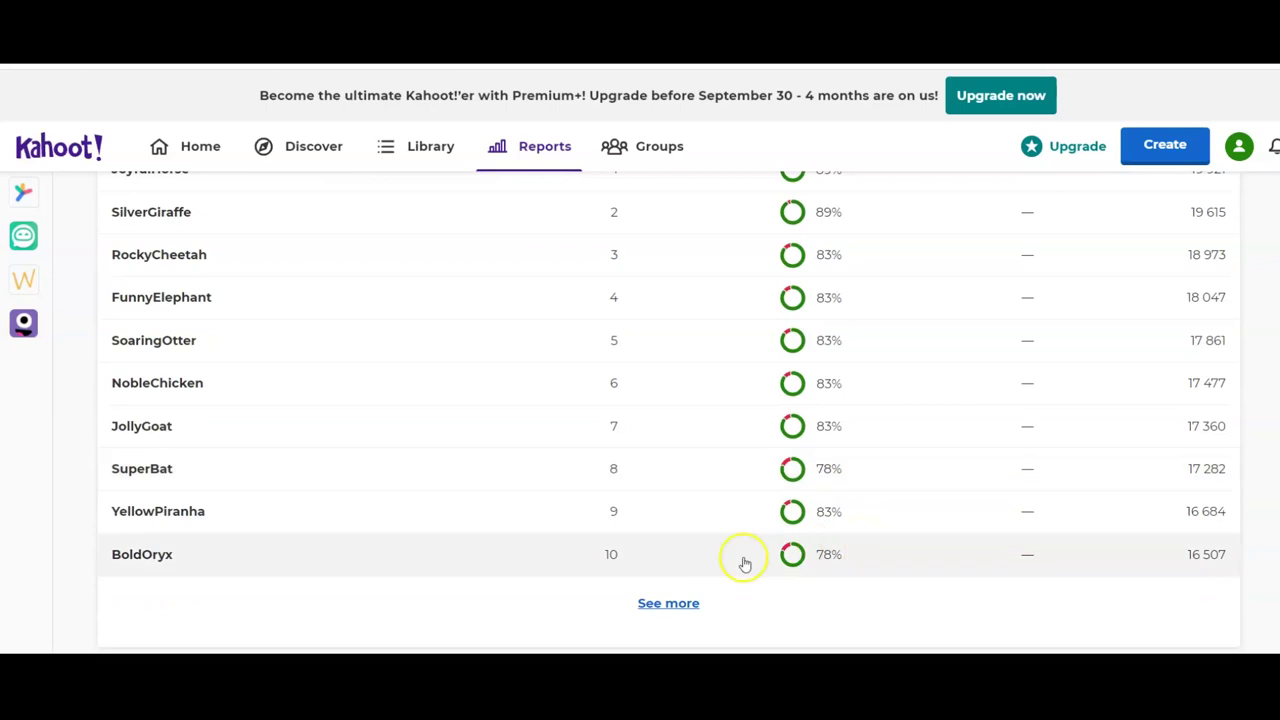
- Review BoldOryx's answer-by-answer results, then switch to the per-question results
left_click(141, 555)
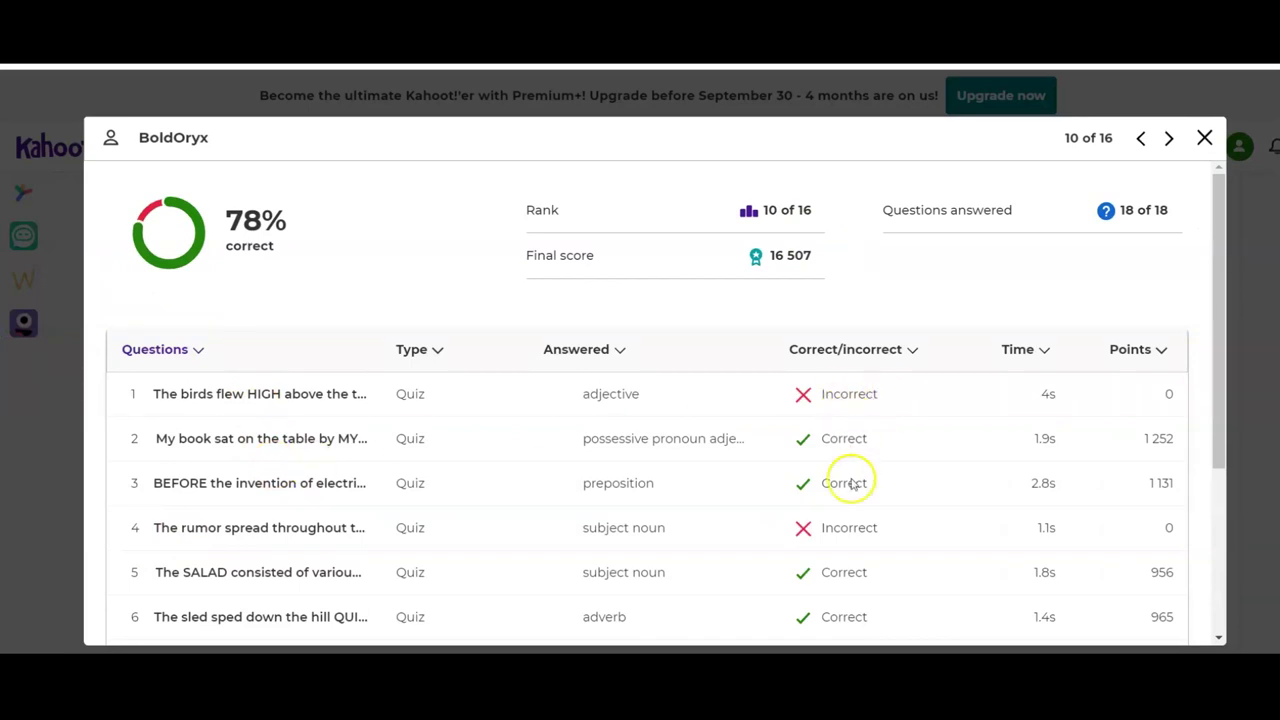
left_click(1204, 137)
scroll(410, 405, "up", 2)
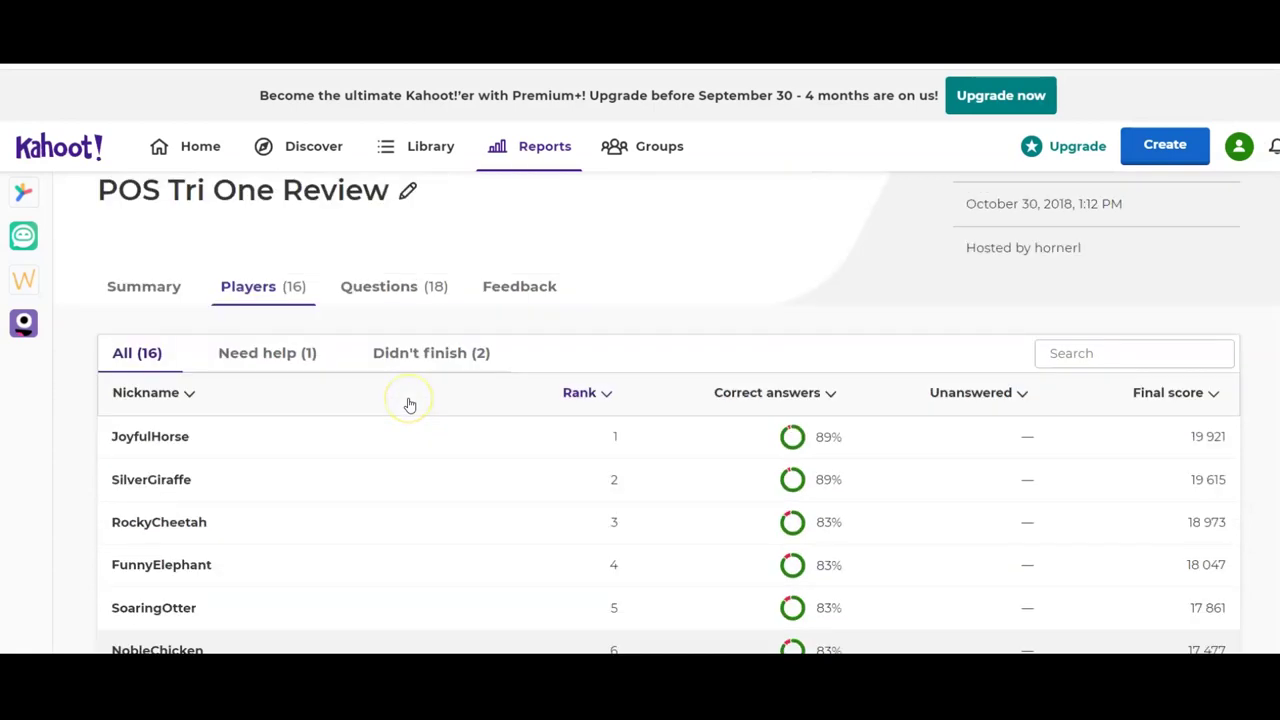
left_click(396, 289)
- Load the full list of 18 questions and scroll through each one's percent correct
scroll(398, 292, "down", 2)
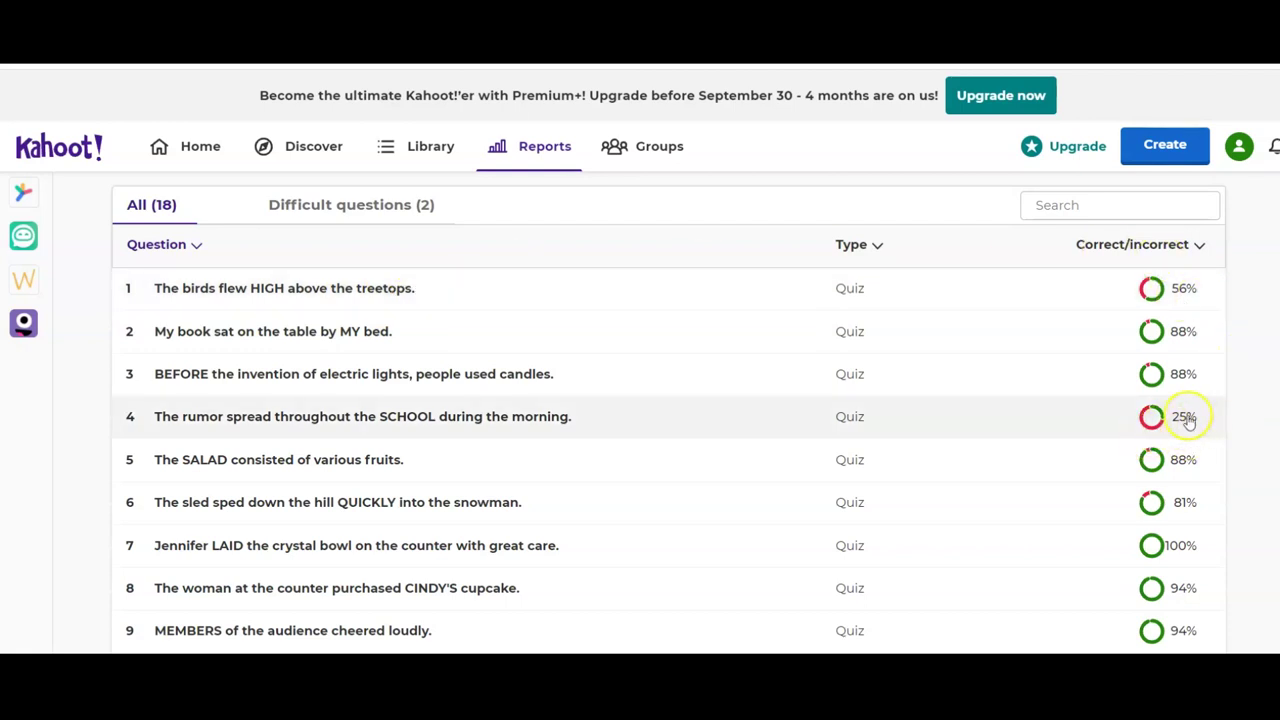
scroll(1188, 420, "down", 2)
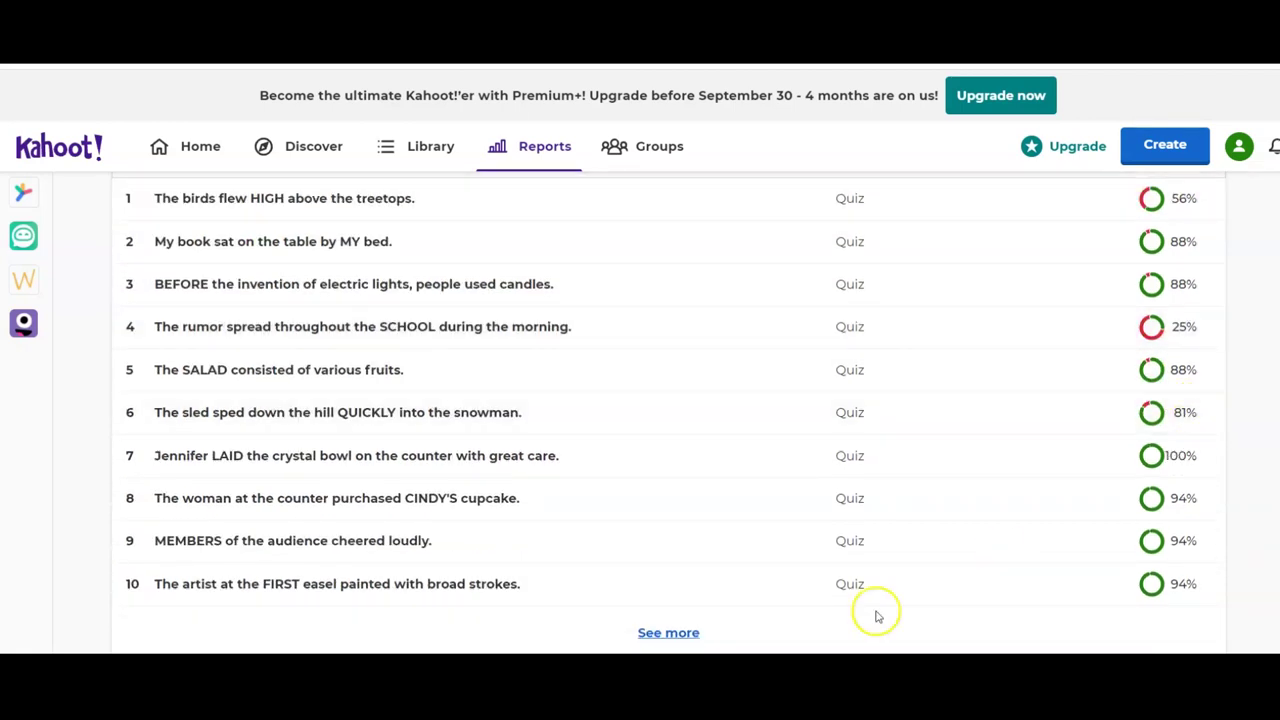
left_click(680, 630)
scroll(1123, 386, "down", 3)
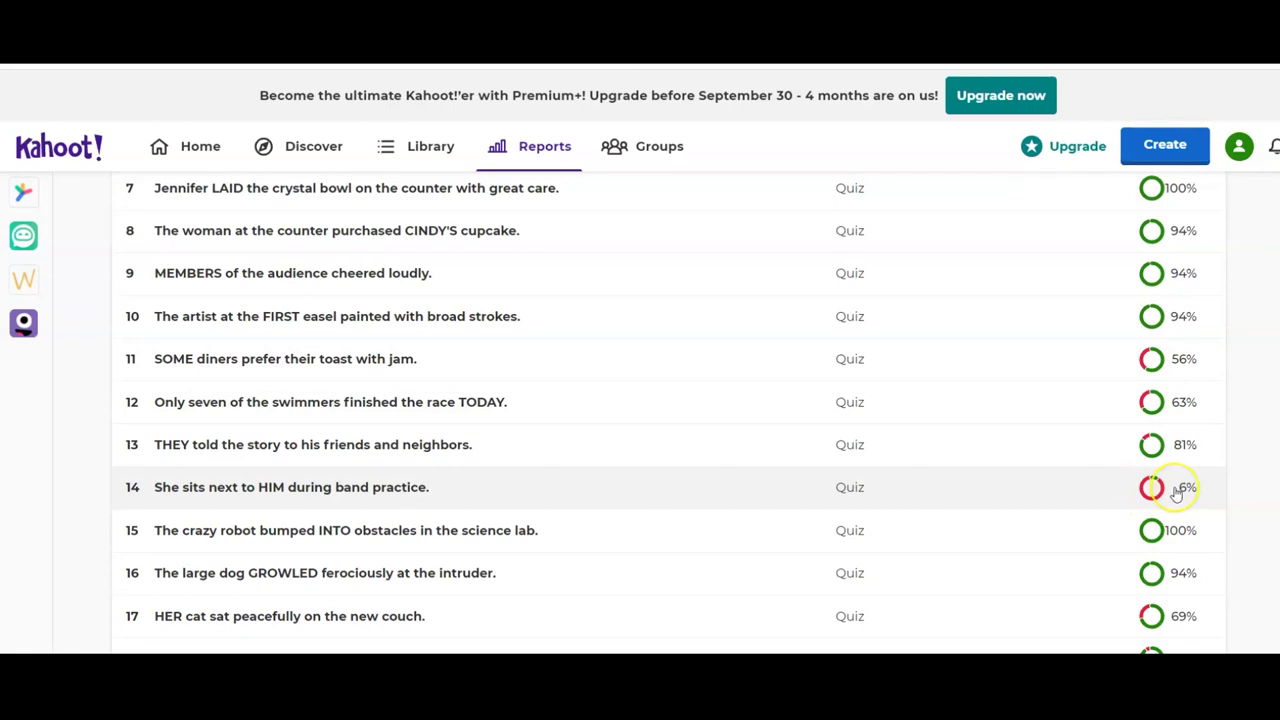
scroll(1179, 491, "down", 1)
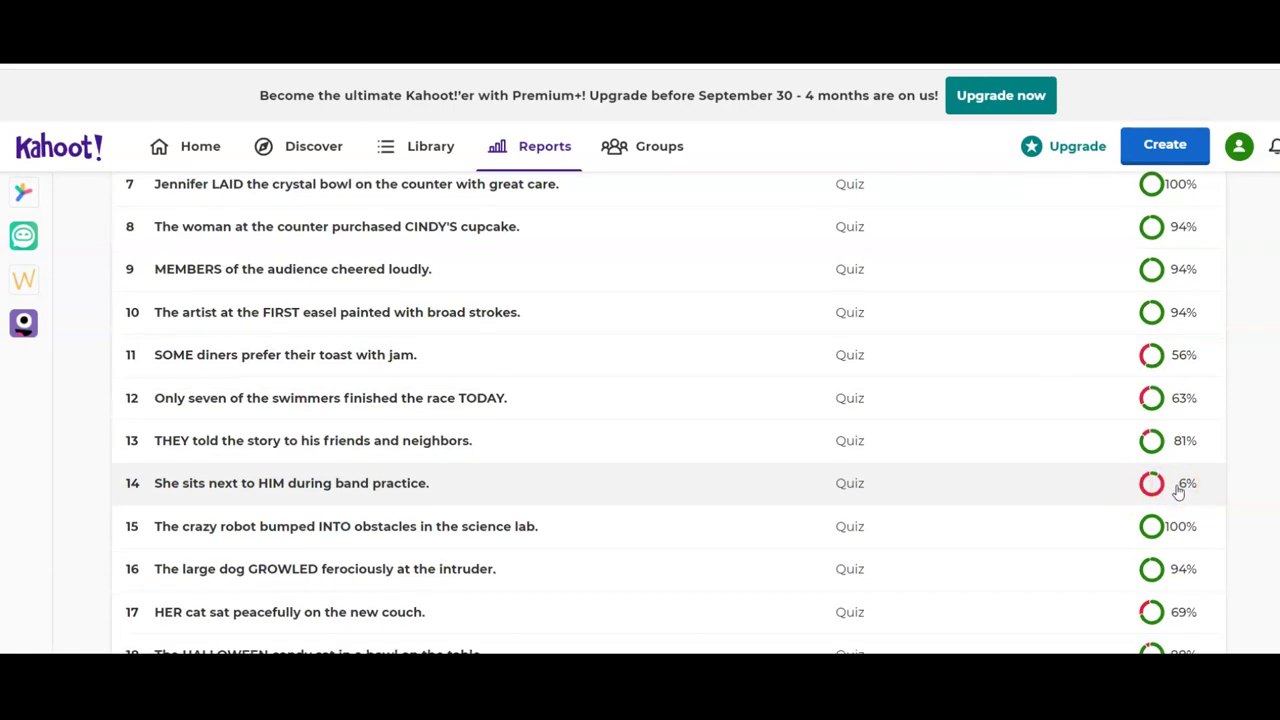
scroll(1103, 497, "up", 2)
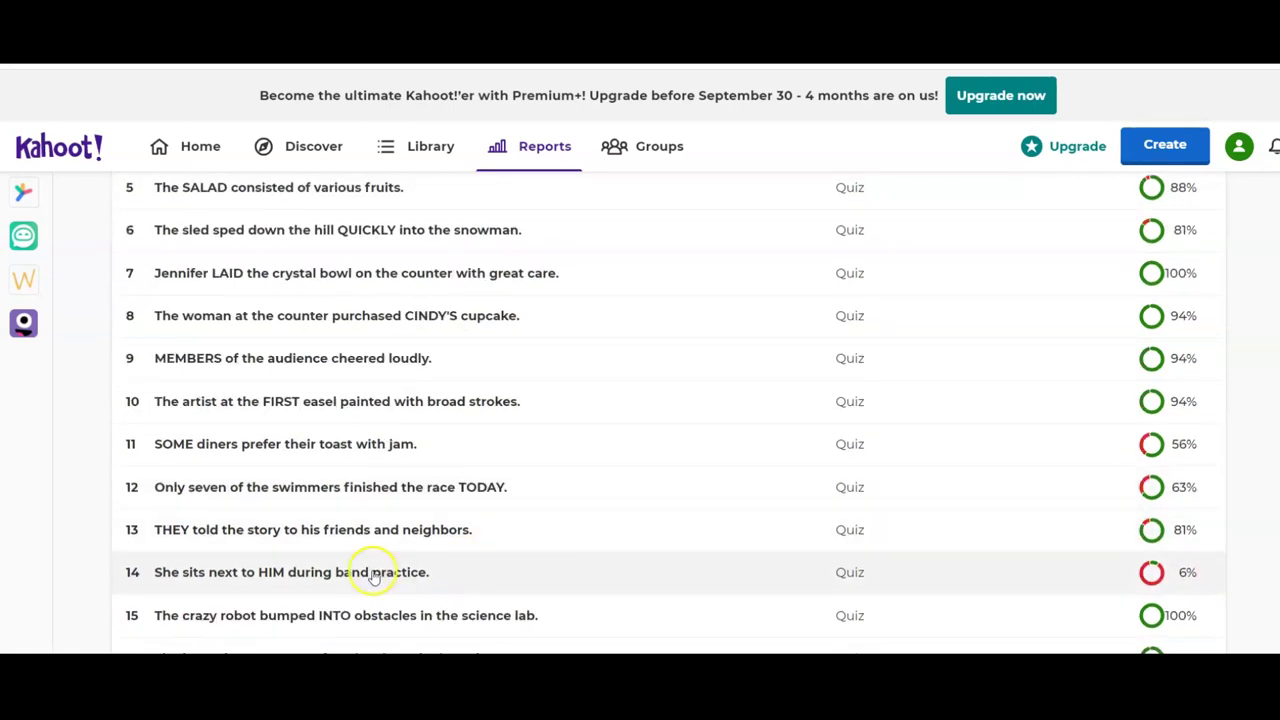
scroll(484, 566, "up", 5)
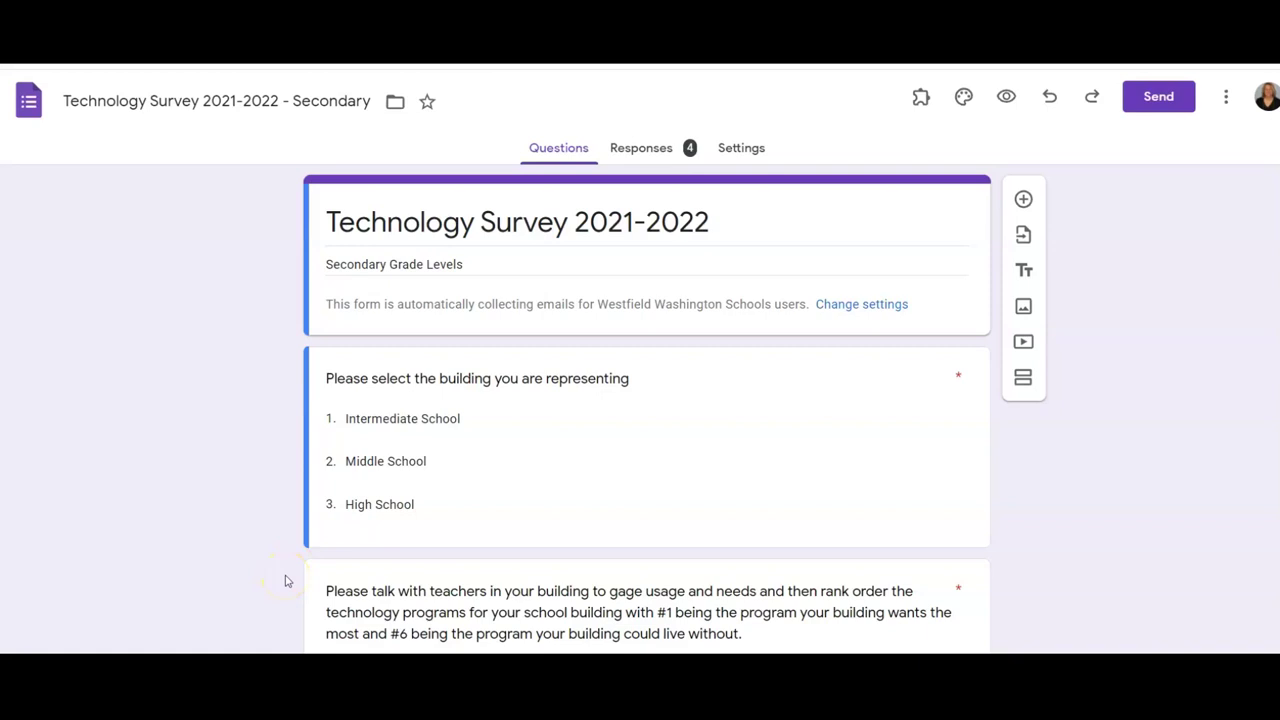
- Open the 4 survey responses and read the building pie chart and program ranking bar values
left_click(643, 150)
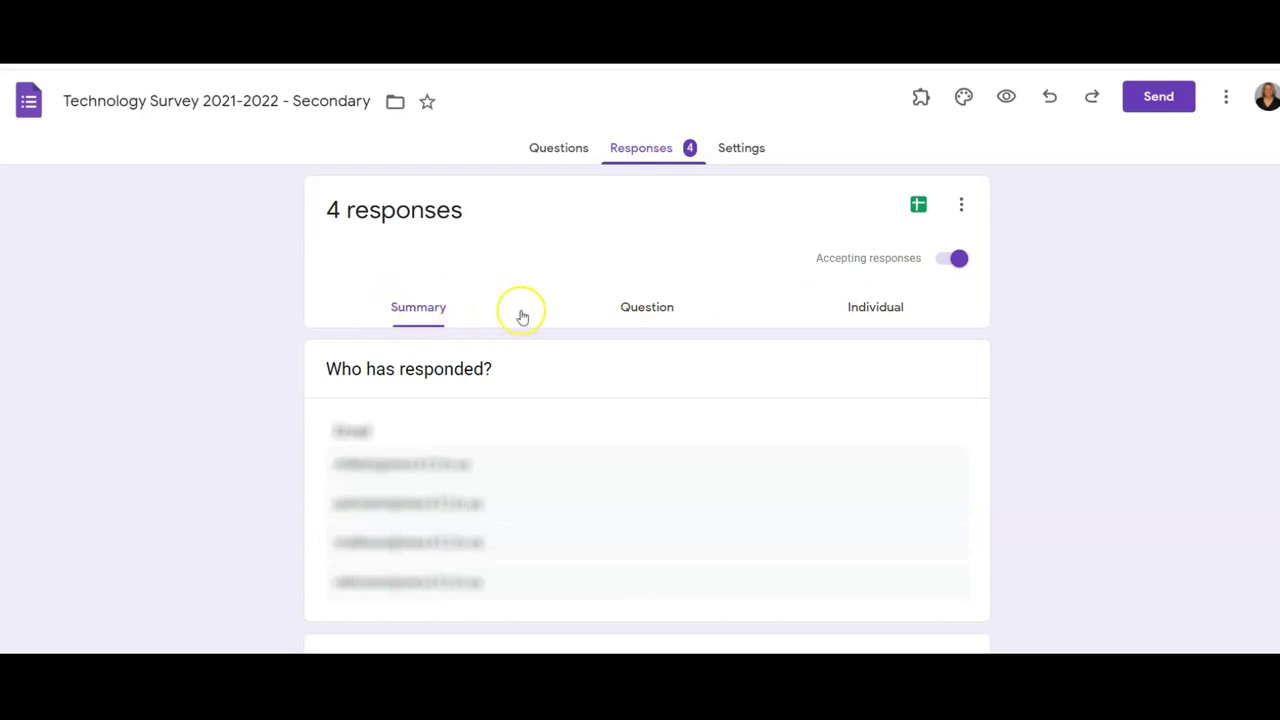
scroll(521, 317, "down", 5)
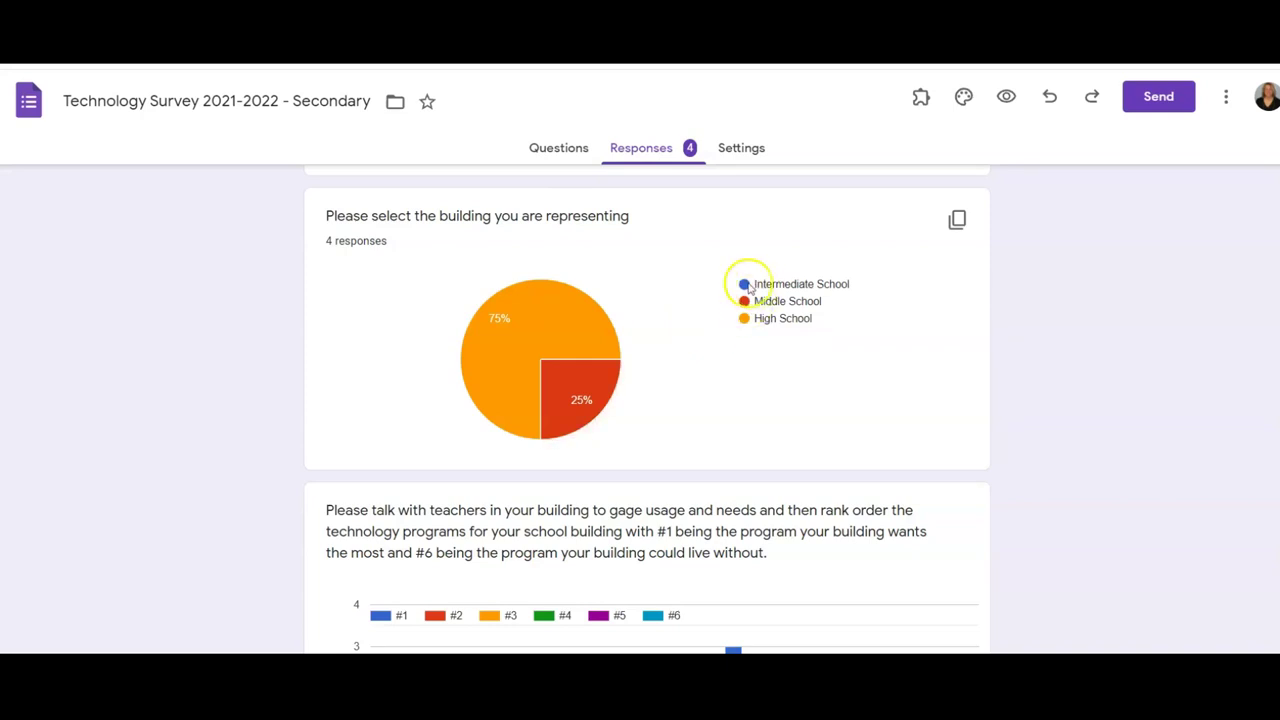
mouse_move(485, 400)
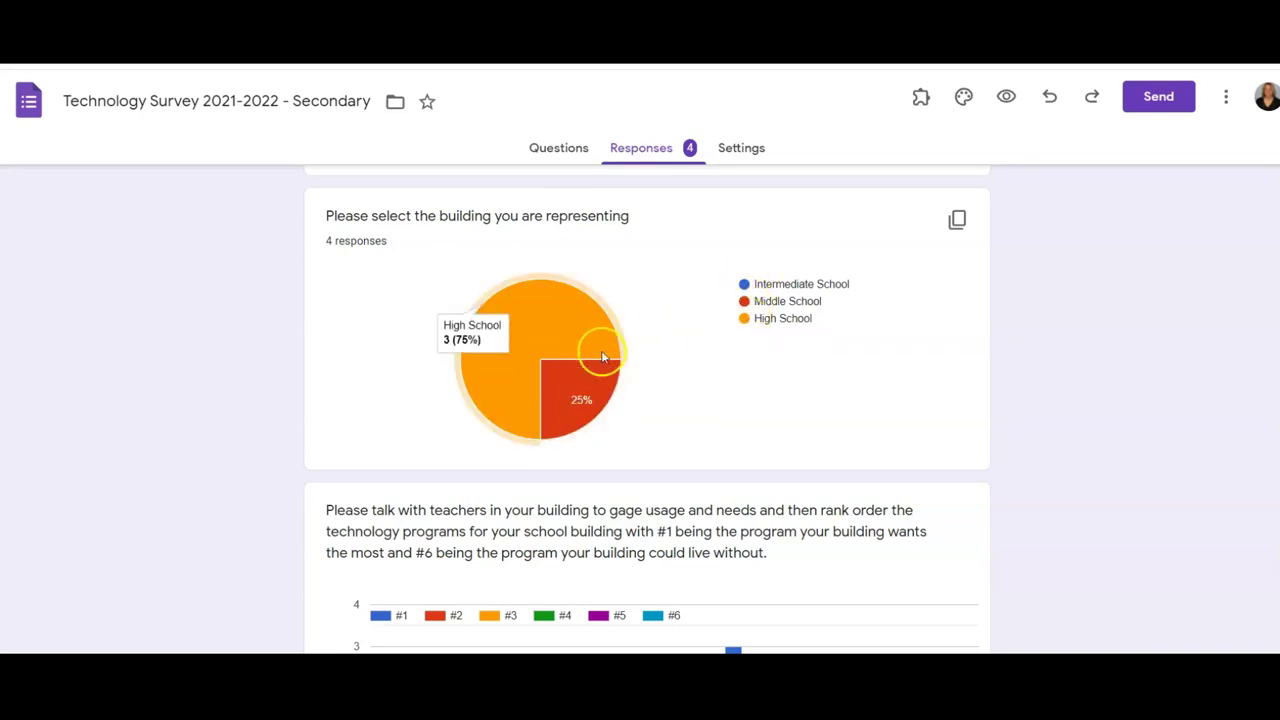
mouse_move(601, 395)
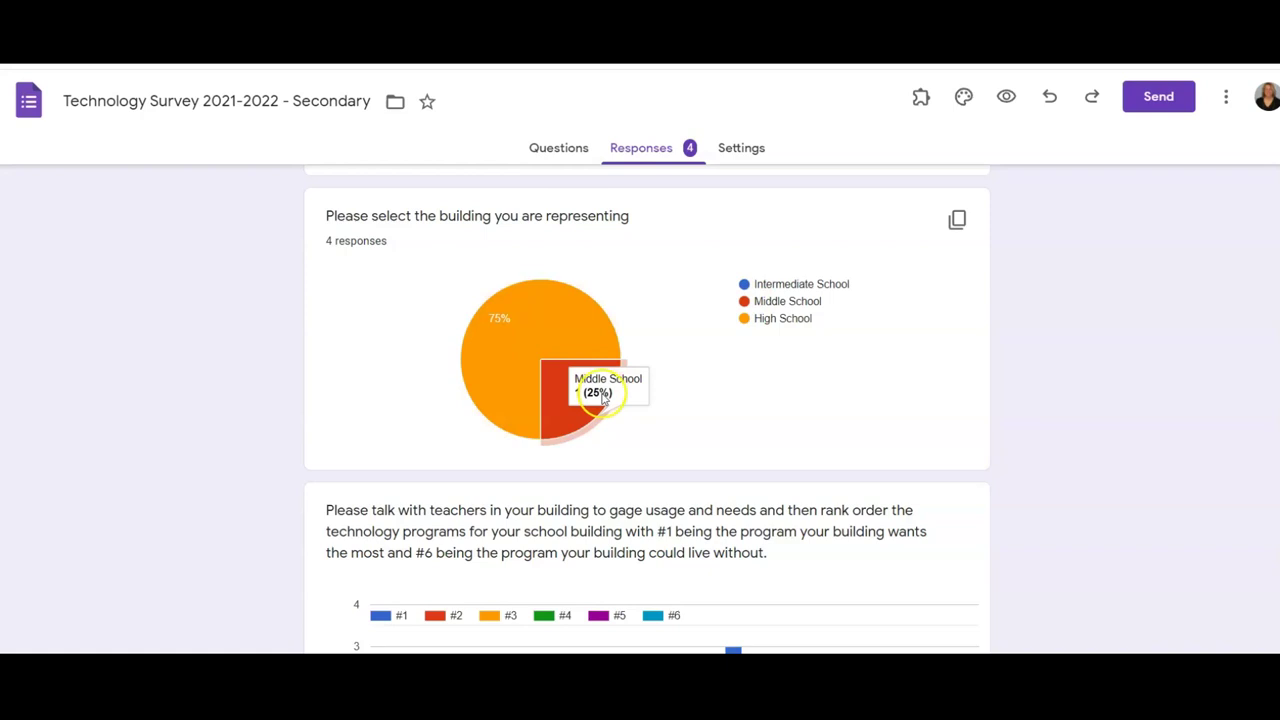
scroll(712, 370, "down", 2)
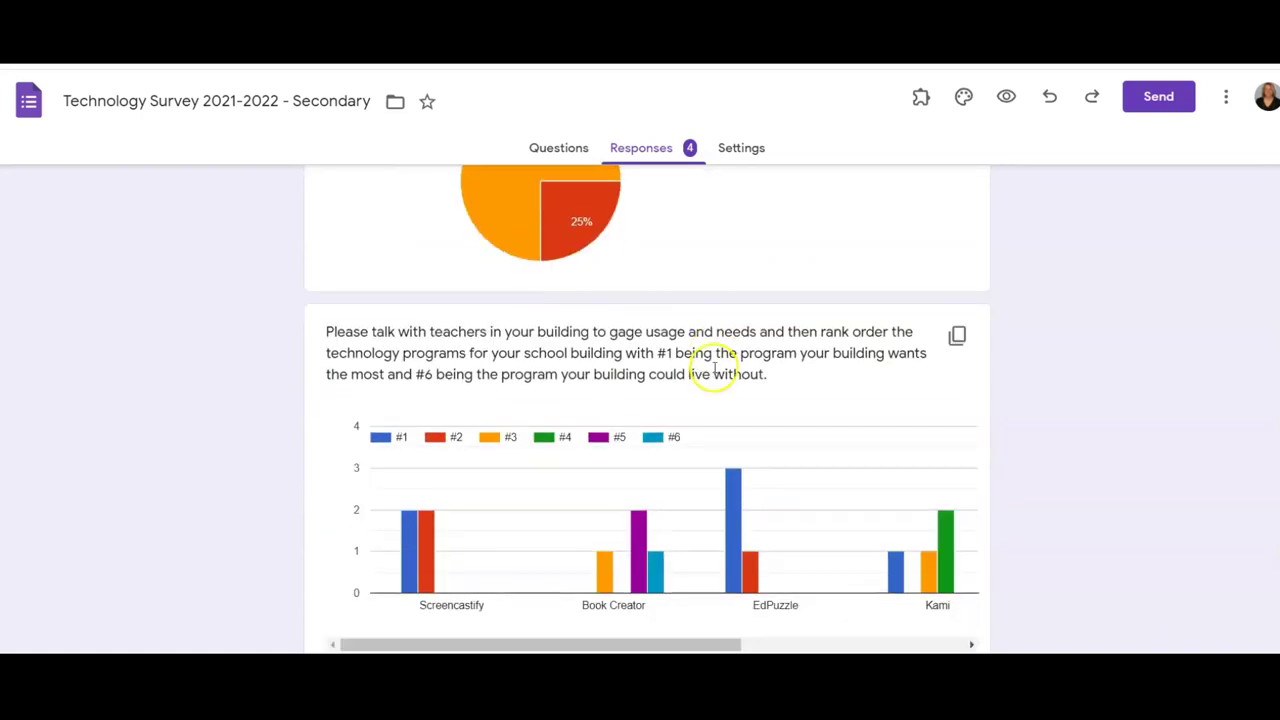
mouse_move(563, 571)
scroll(560, 513, "up", 1)
left_click(612, 490)
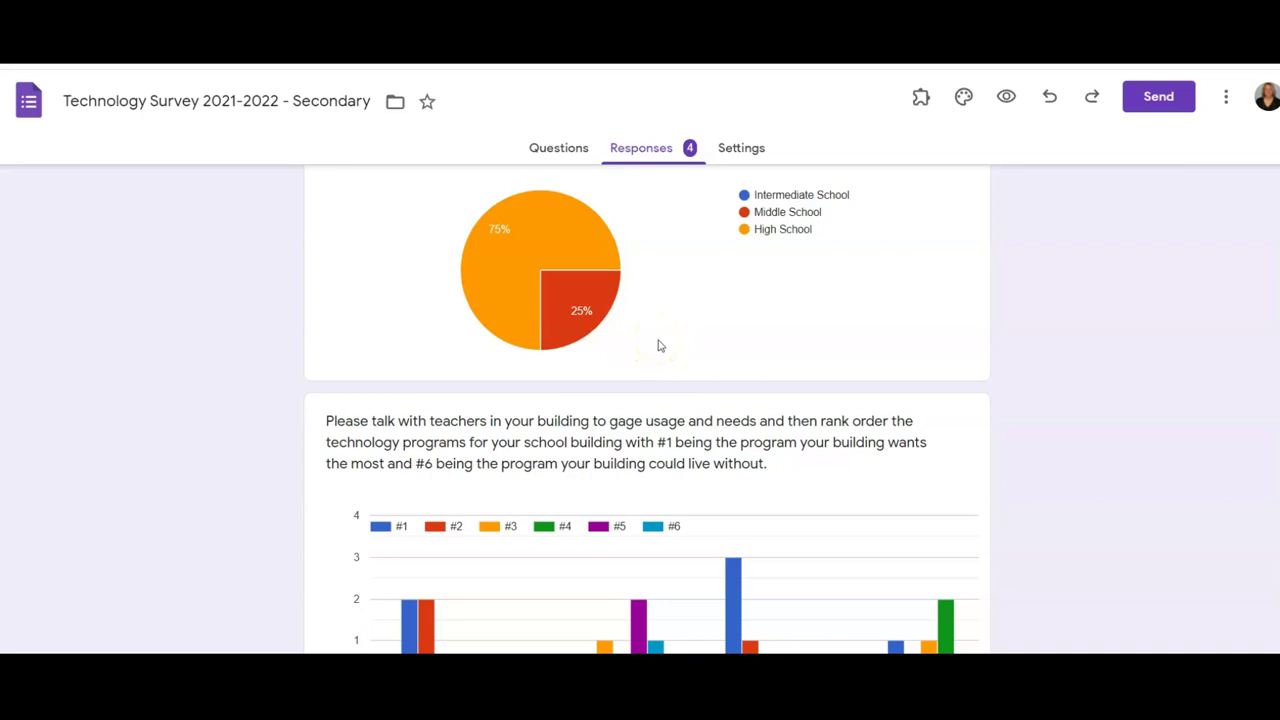
scroll(658, 346, "down", 1)
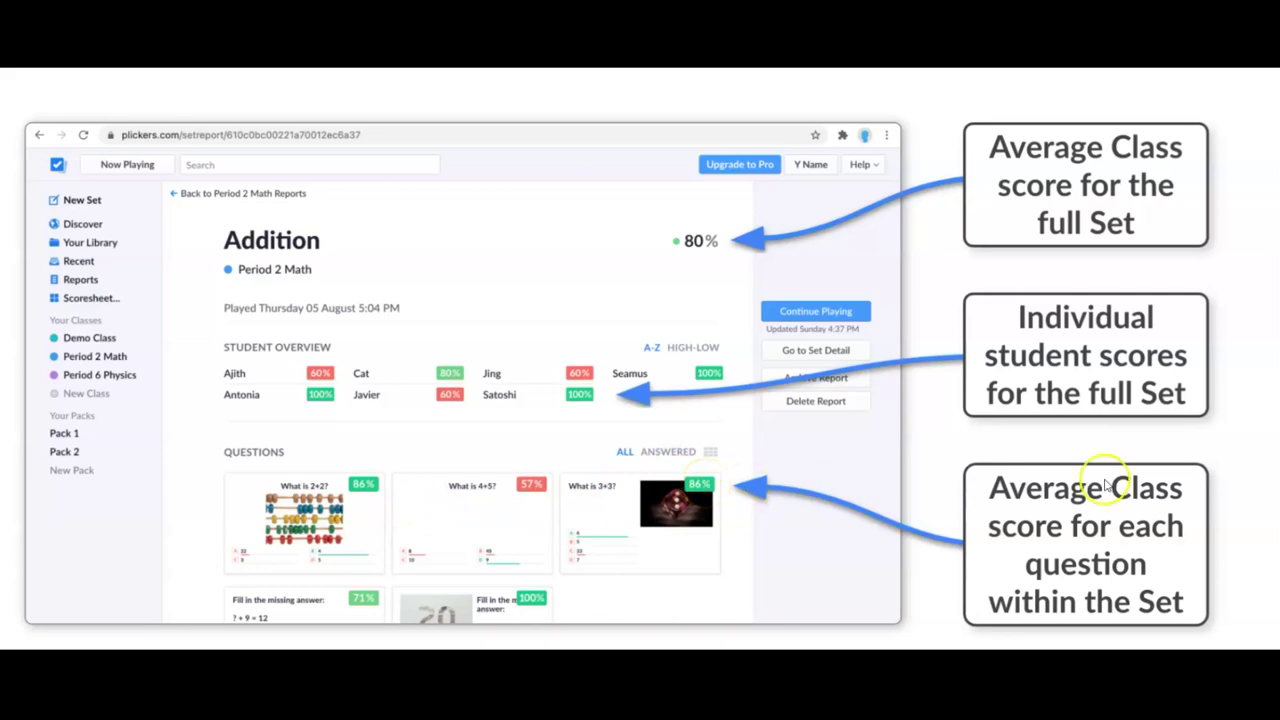
- Scroll through the Plickers Addition set report for Period 2 Math
scroll(1116, 452, "down", 2)
scroll(1120, 460, "down", 5)
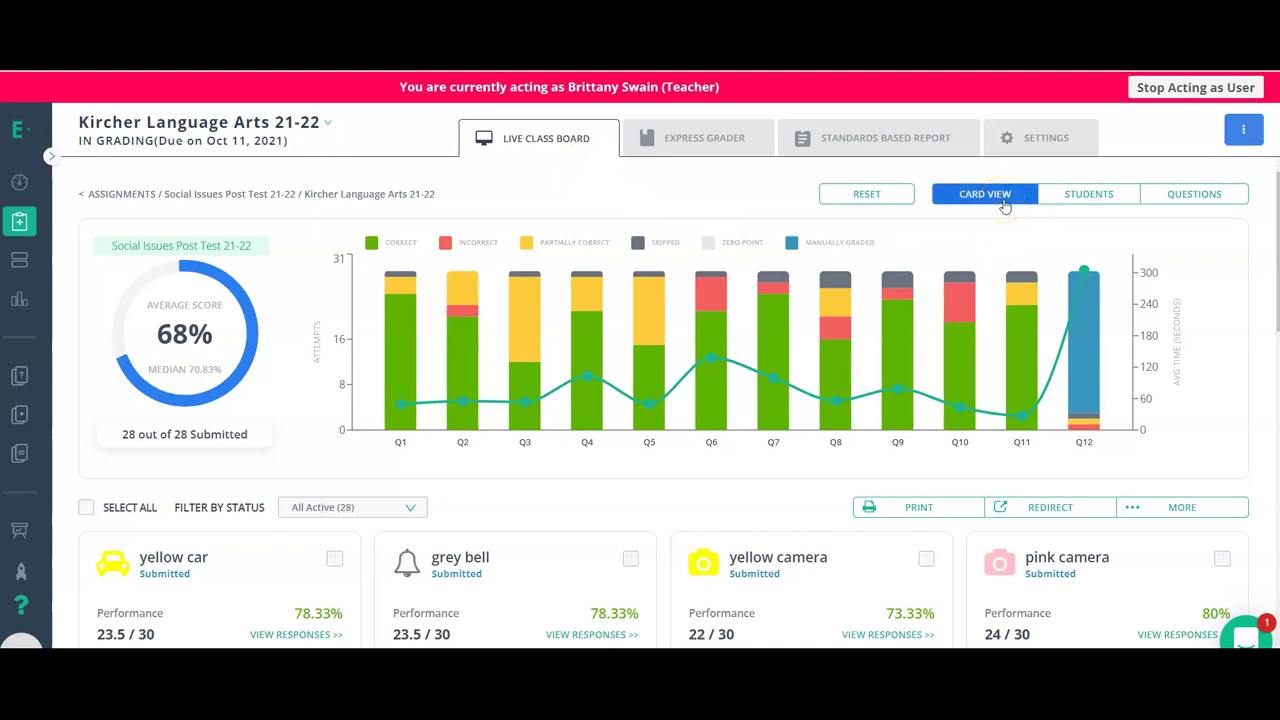
- Scroll the Social Issues Post Test live class board down to the students' score cards
left_click(1172, 204)
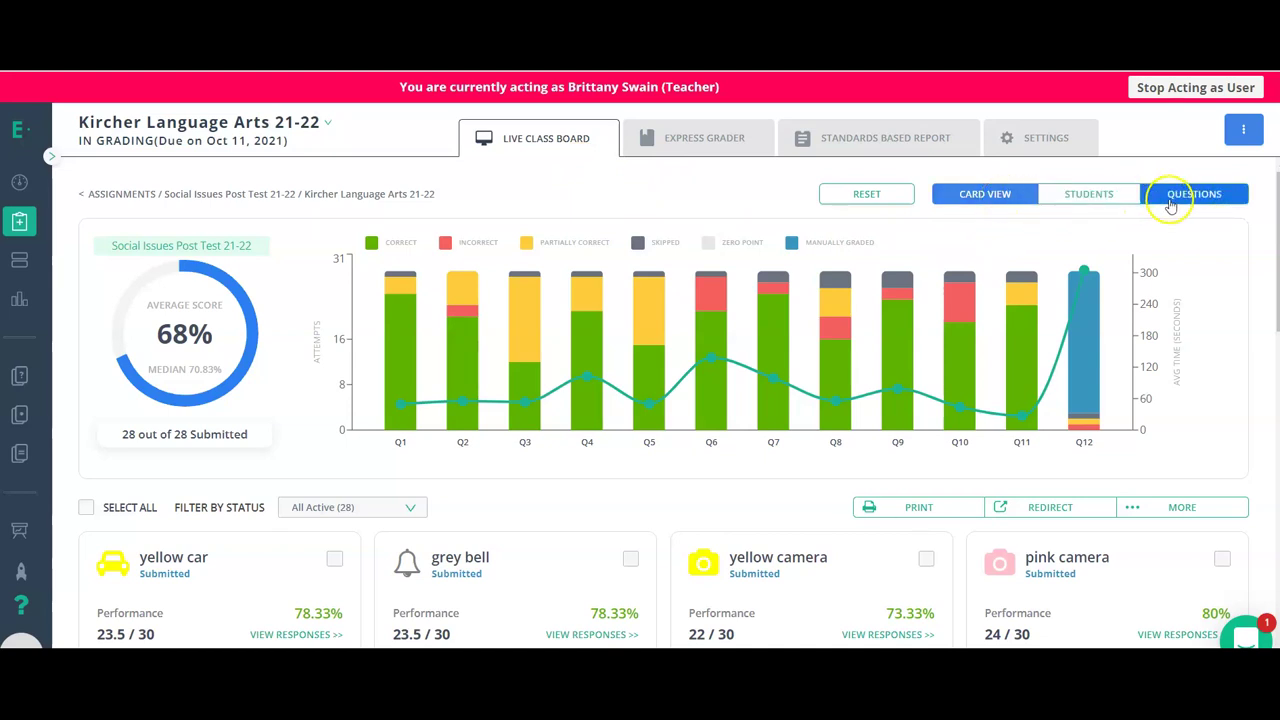
scroll(690, 460, "down", 2)
scroll(620, 445, "down", 1)
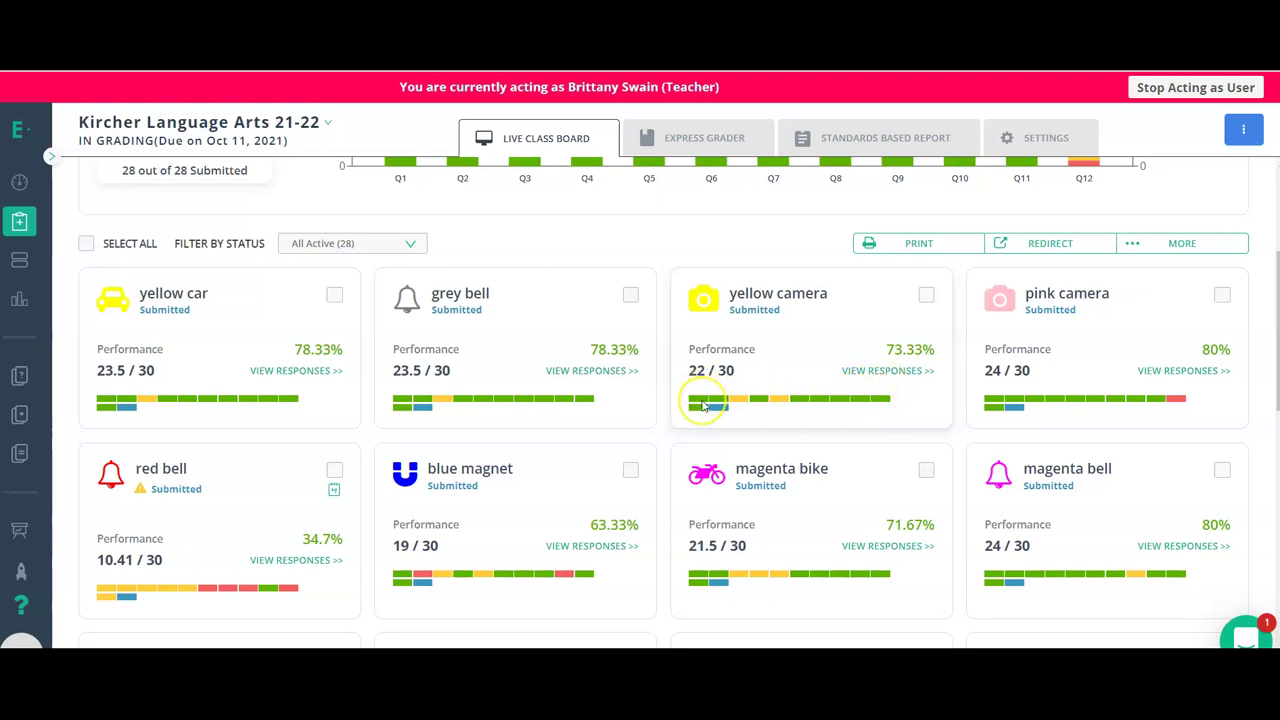
- Open one student's individual report and scroll through its question results
left_click(741, 402)
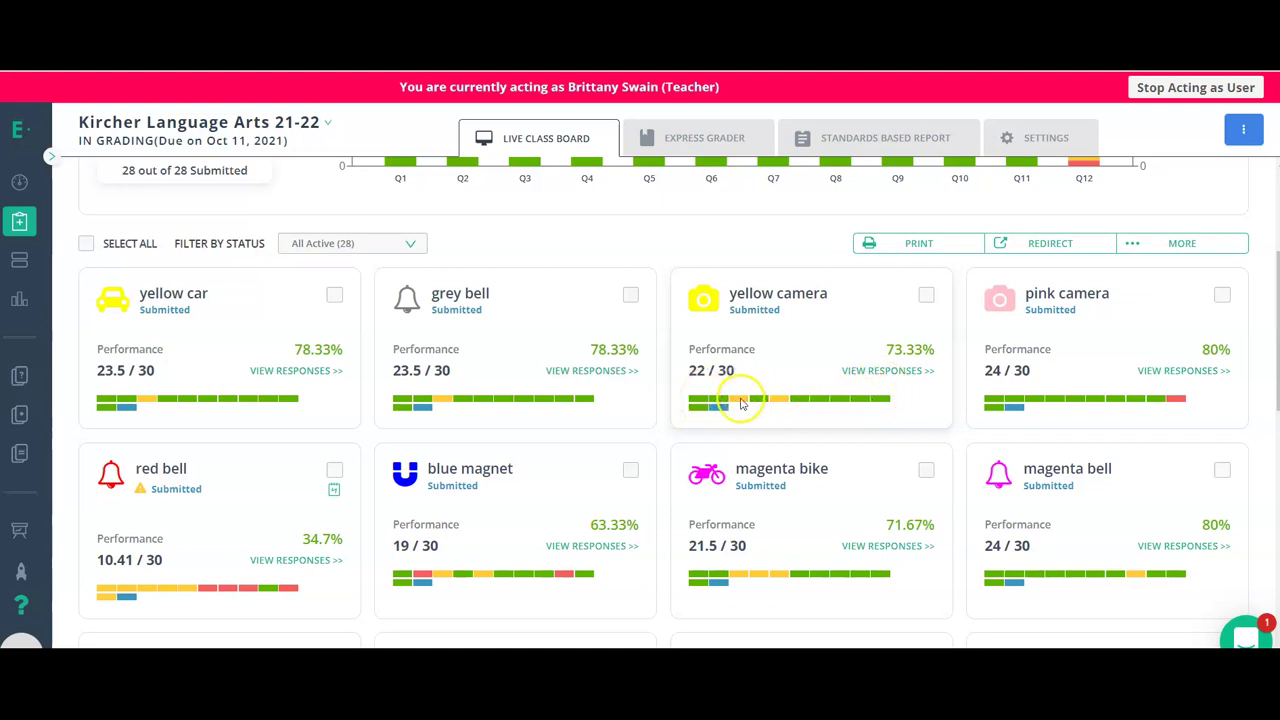
left_click(1180, 399)
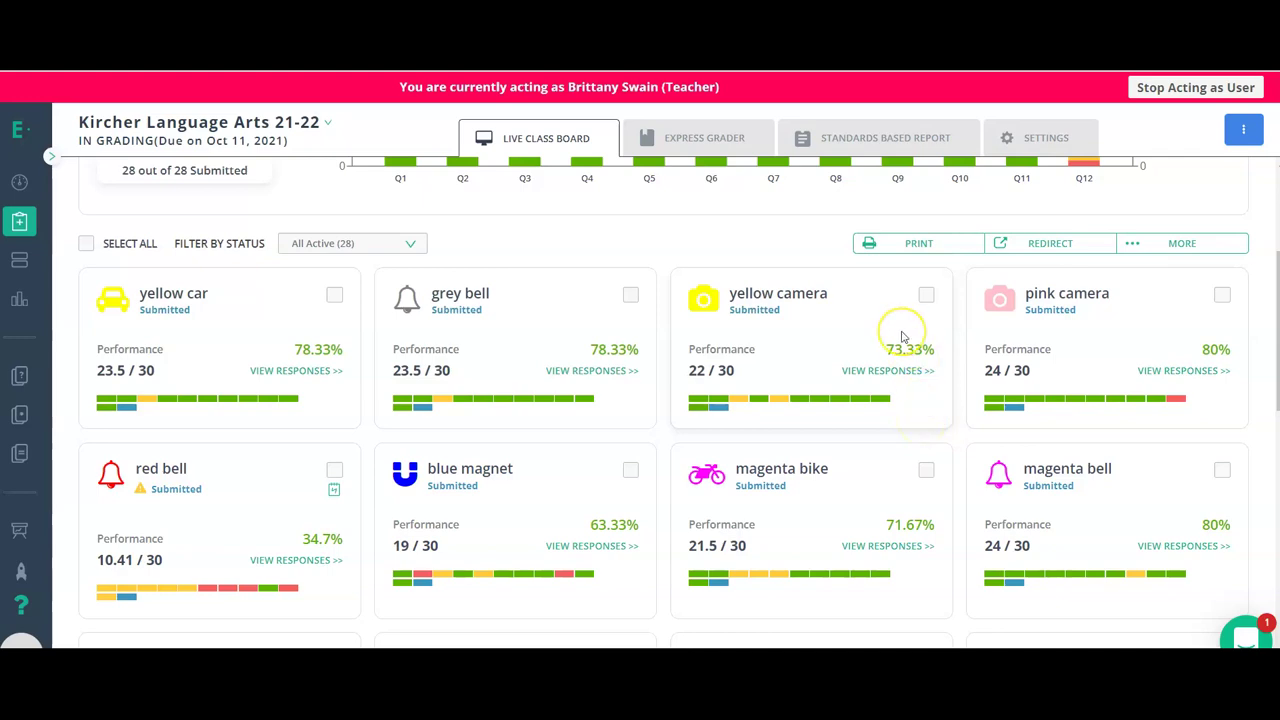
scroll(902, 336, "down", 3)
scroll(740, 443, "down", 3)
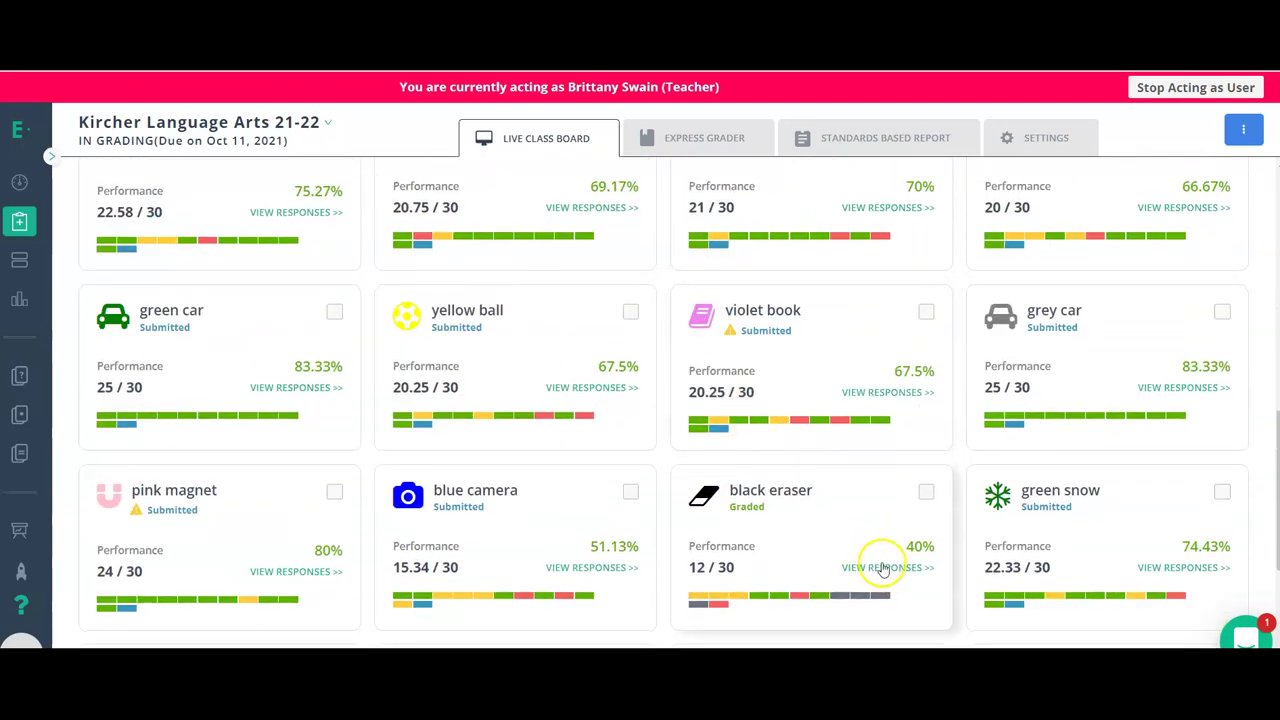
scroll(845, 515, "down", 2)
scroll(841, 512, "down", 2)
scroll(841, 512, "up", 8)
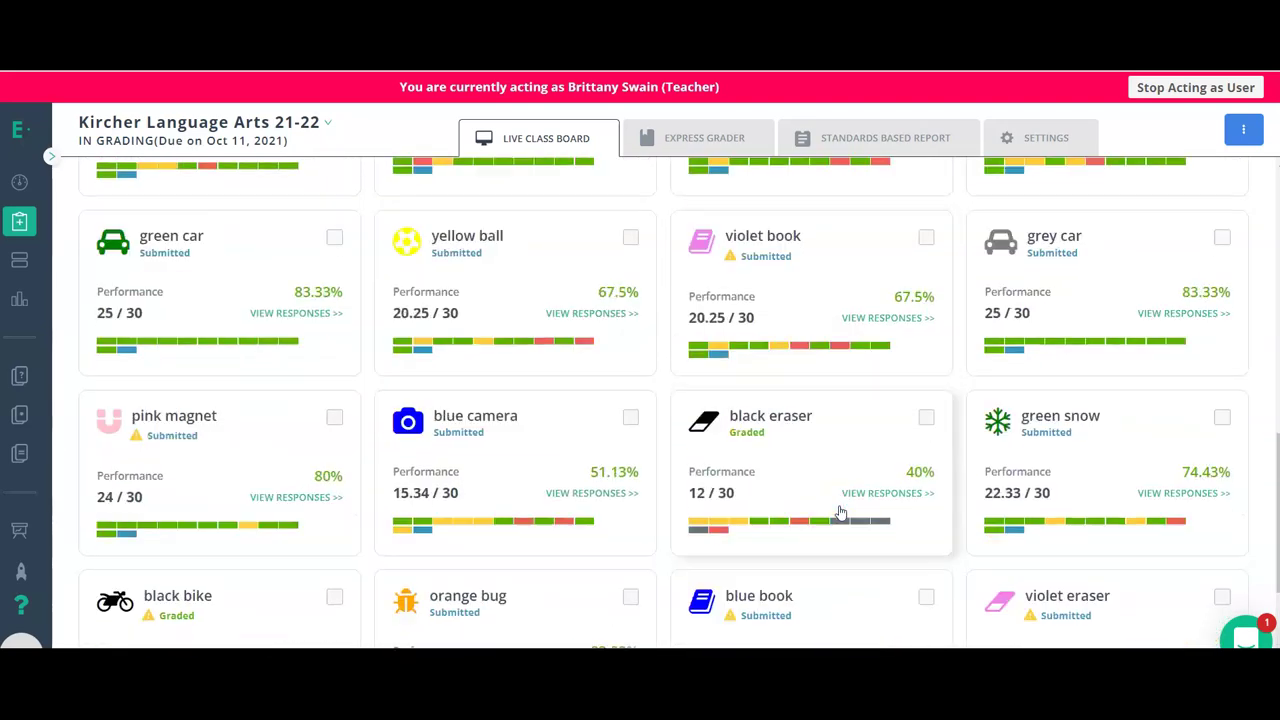
scroll(841, 512, "up", 2)
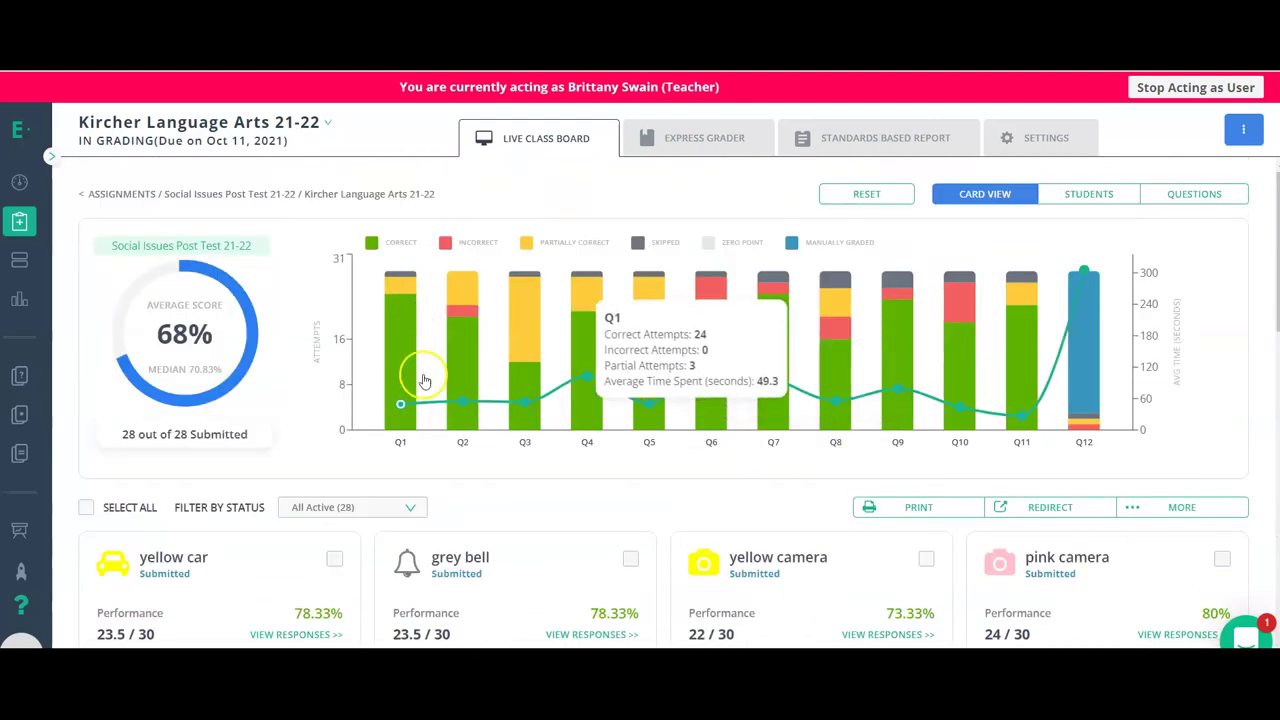
- Inspect the values on the per-question attempts chart bars
mouse_move(414, 423)
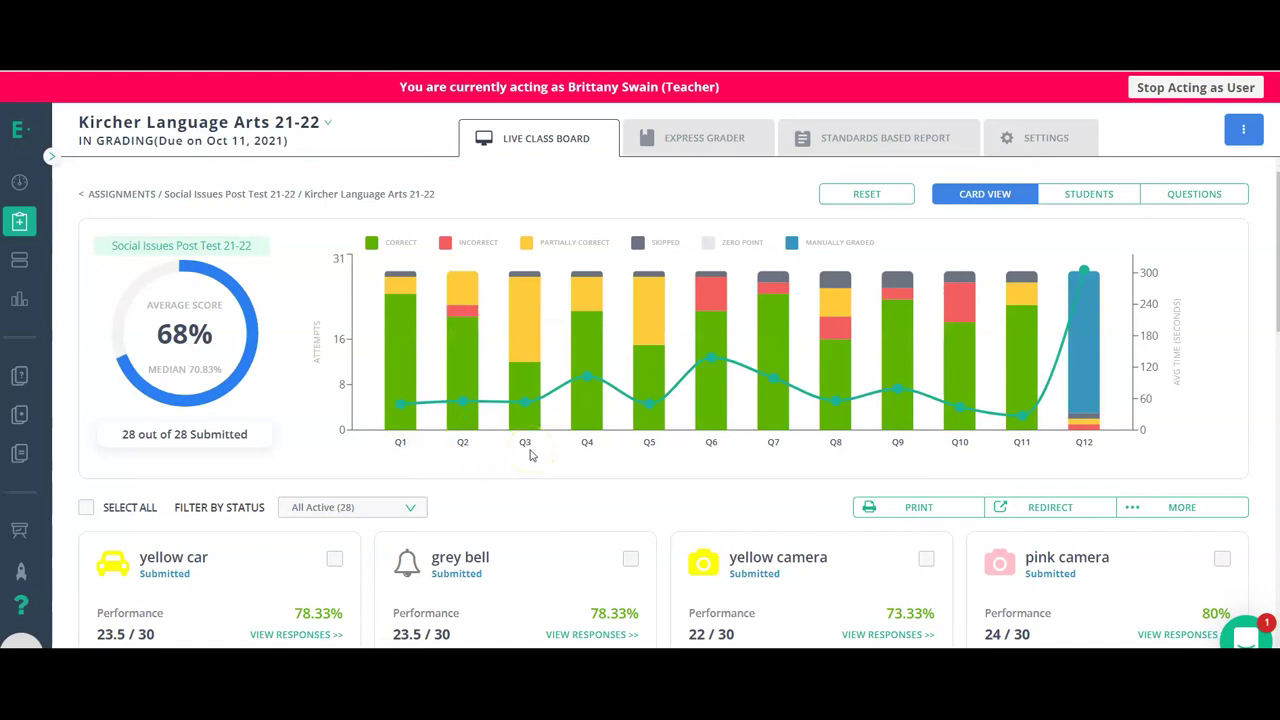
mouse_move(527, 380)
- Review yellow car's answers (23.5 / 30, Q3 partially correct), then return to card view
mouse_move(966, 348)
mouse_move(1114, 294)
left_click(1088, 194)
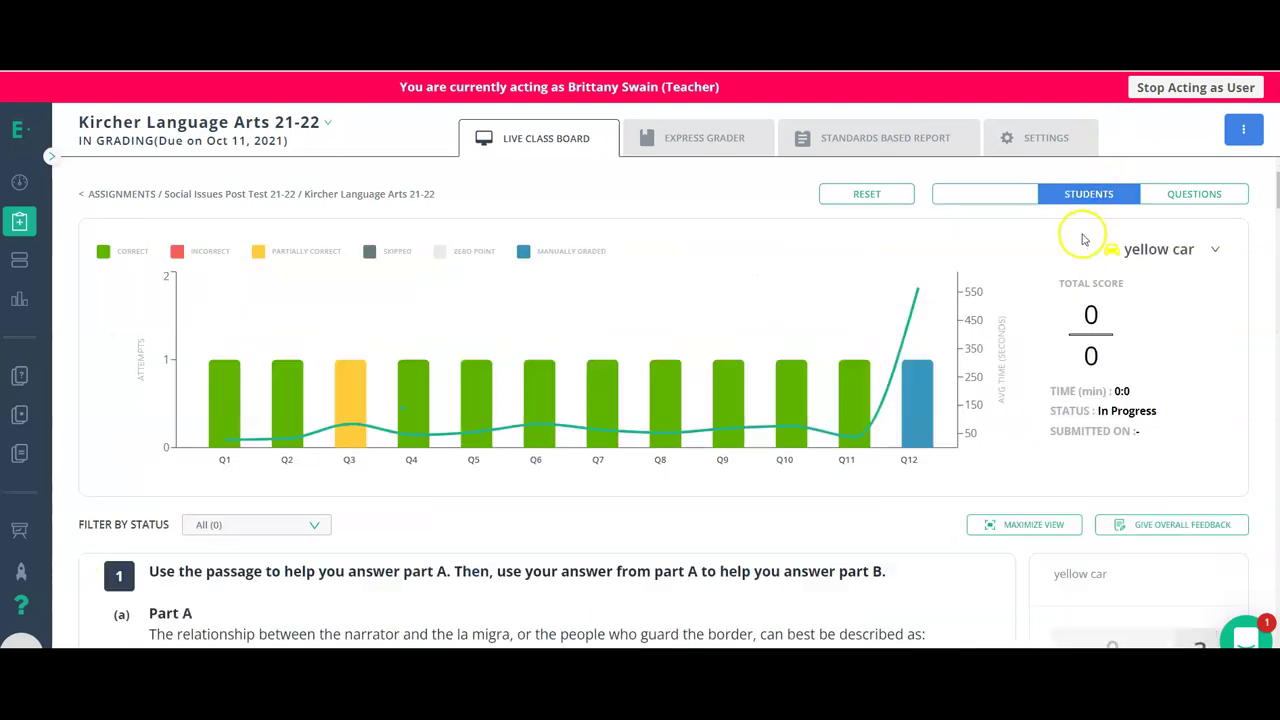
mouse_move(809, 357)
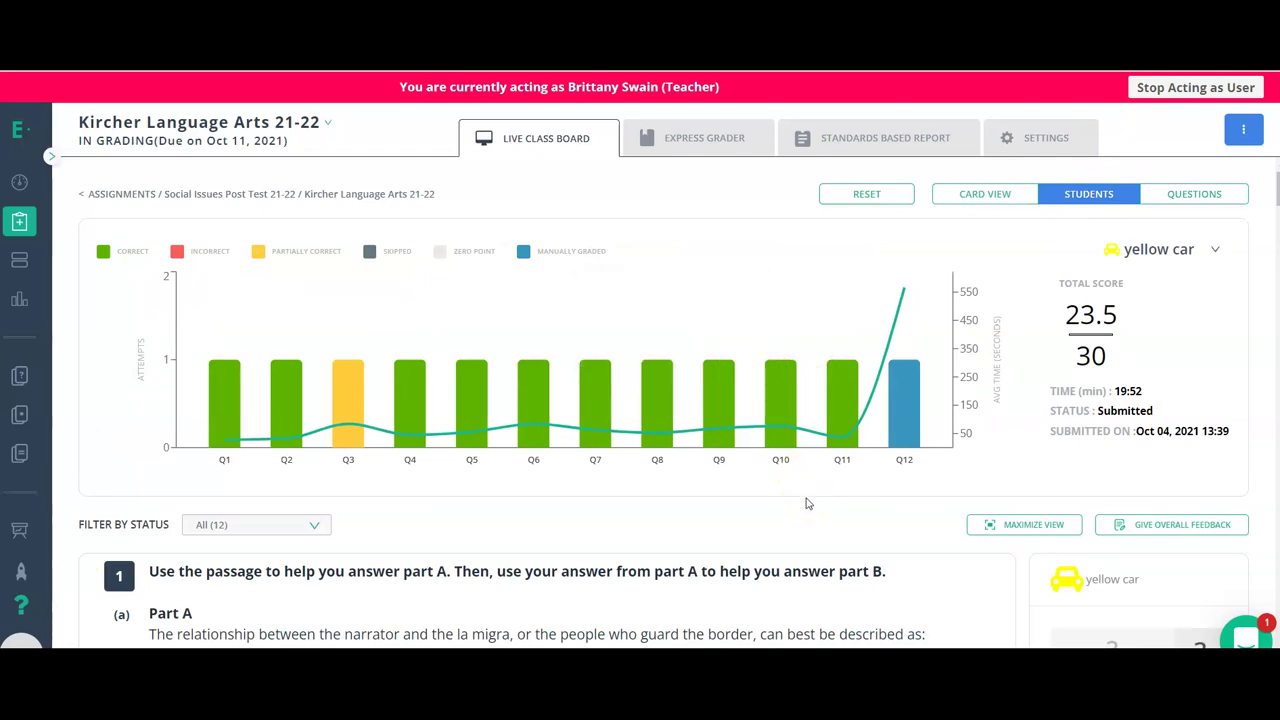
scroll(808, 500, "down", 1)
scroll(809, 491, "up", 1)
scroll(1160, 338, "down", 2)
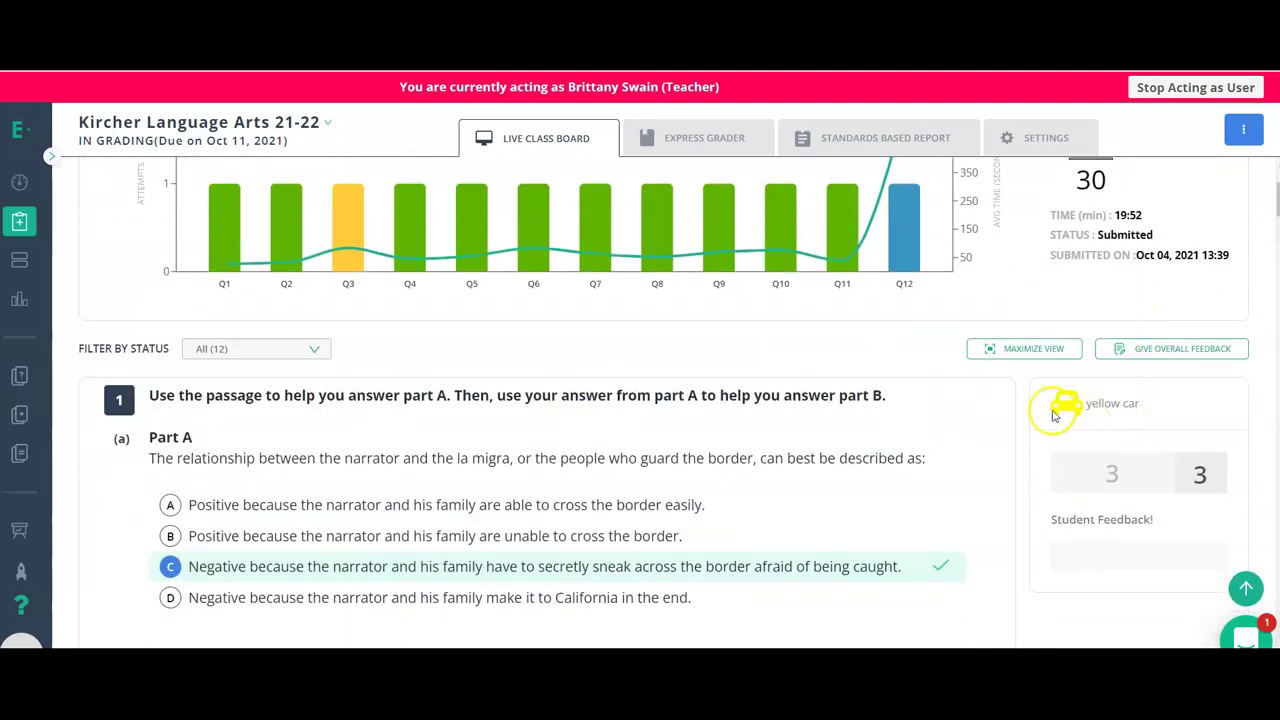
scroll(909, 434, "down", 2)
scroll(916, 440, "down", 10)
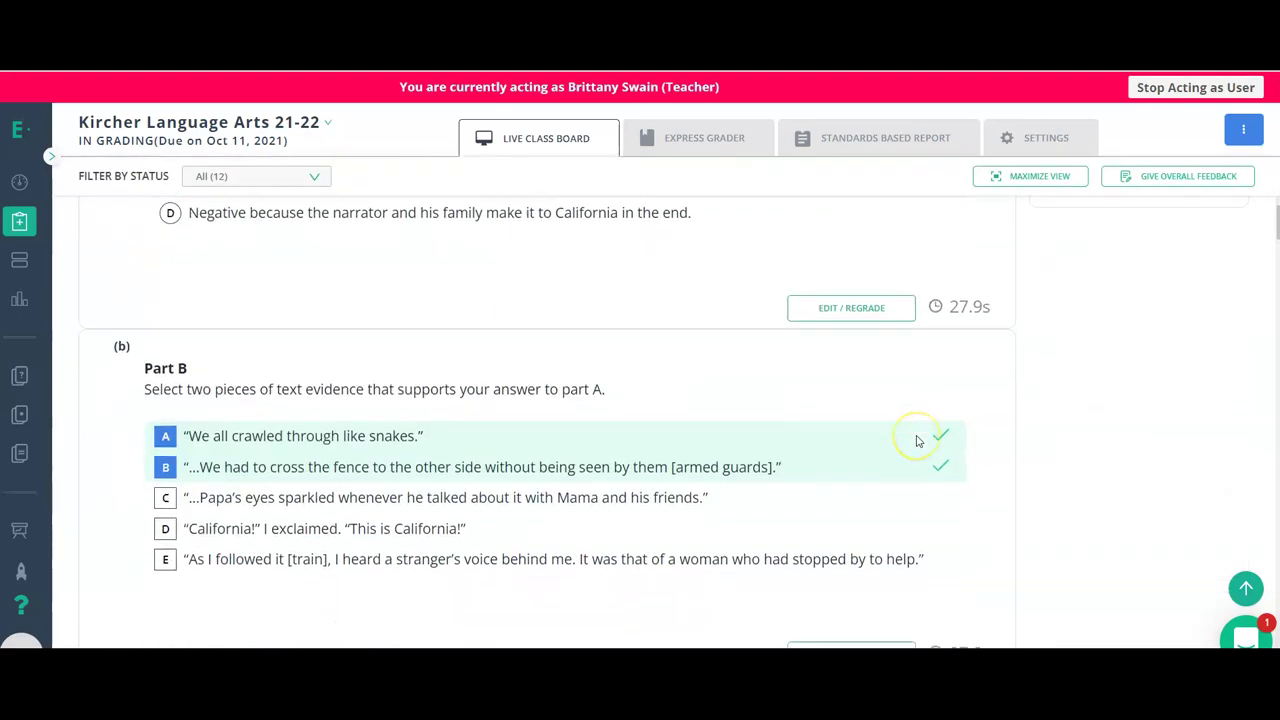
scroll(916, 440, "up", 15)
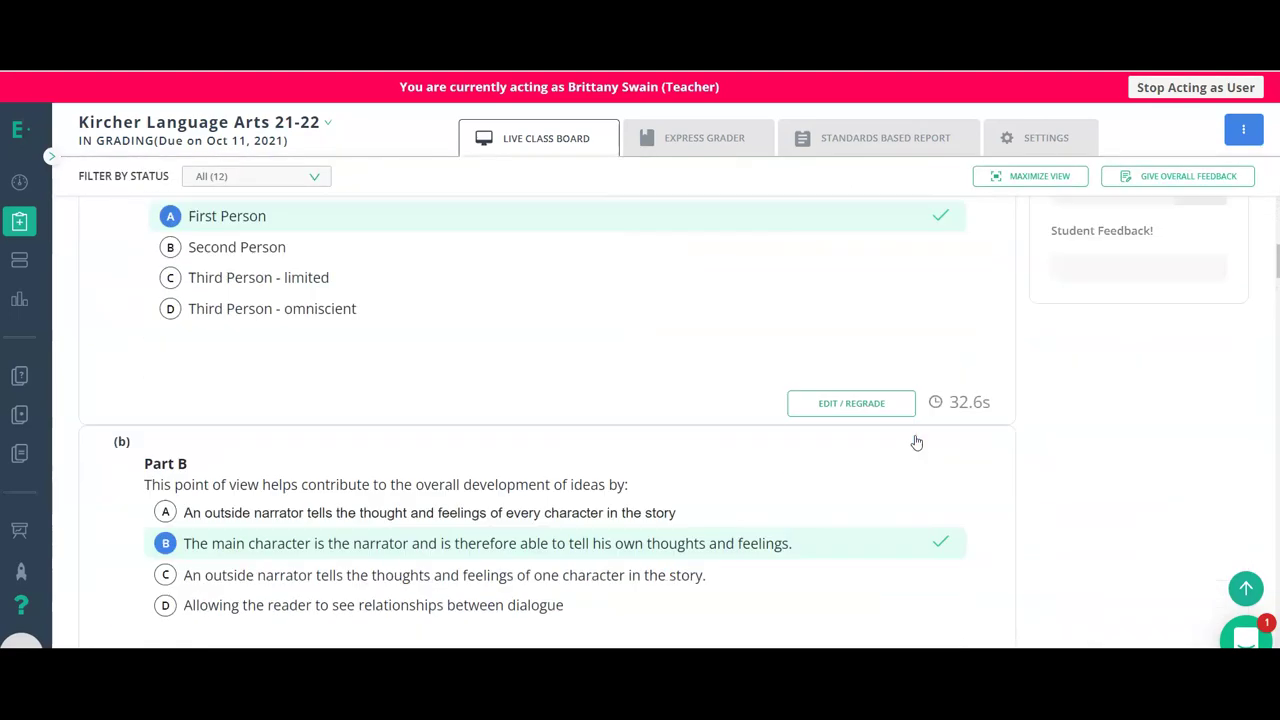
left_click(1023, 268)
- From the card view, open the per-question report showing Question 1 across all 28 students
left_click(996, 198)
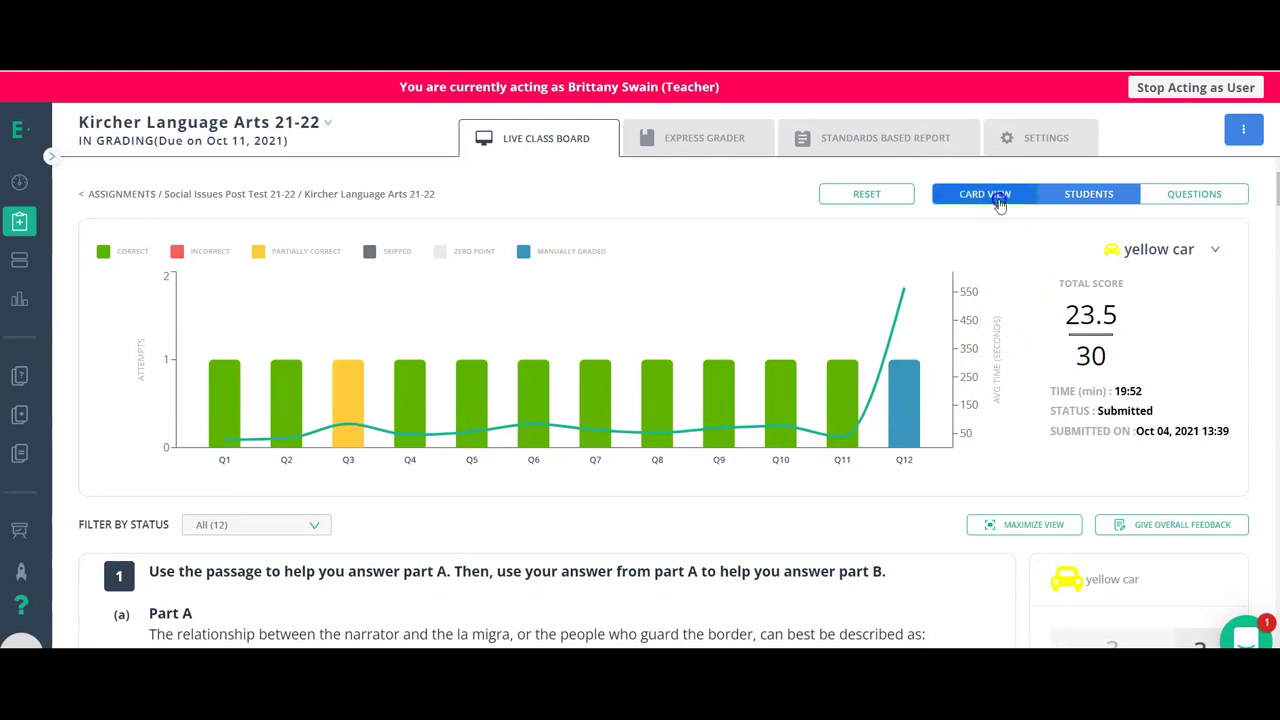
scroll(815, 488, "down", 1)
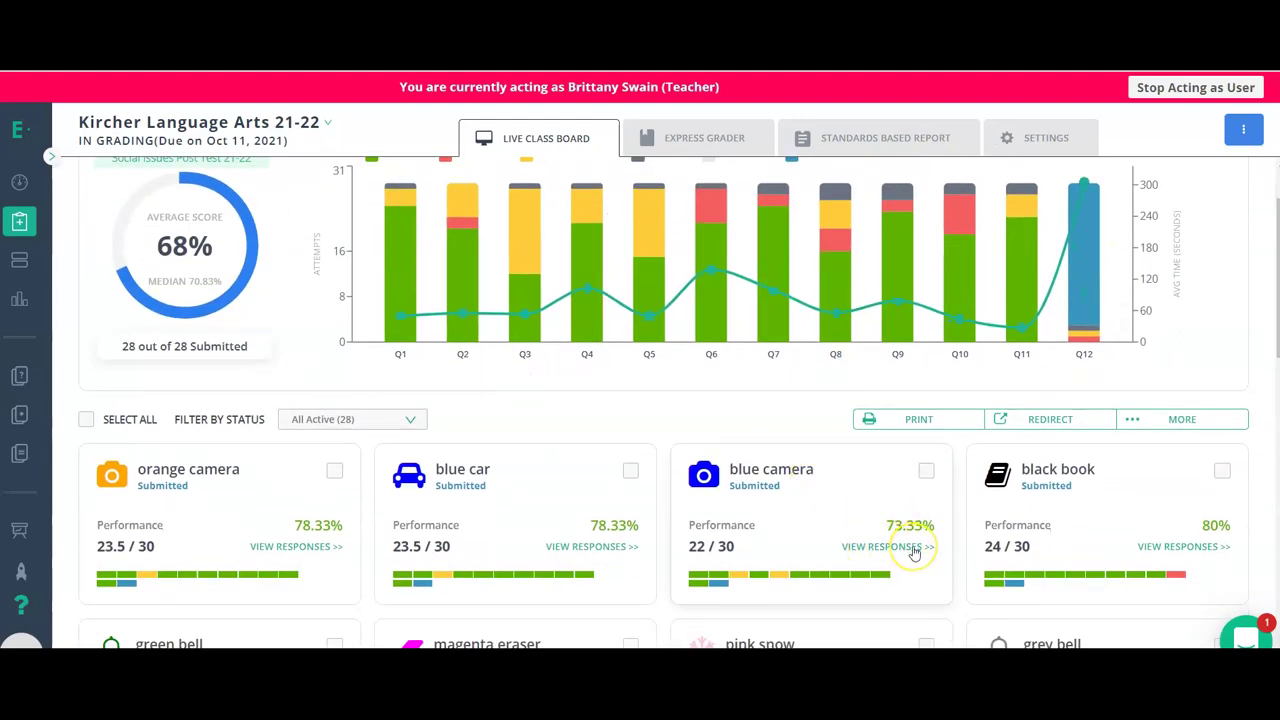
scroll(913, 553, "up", 1)
left_click(1186, 194)
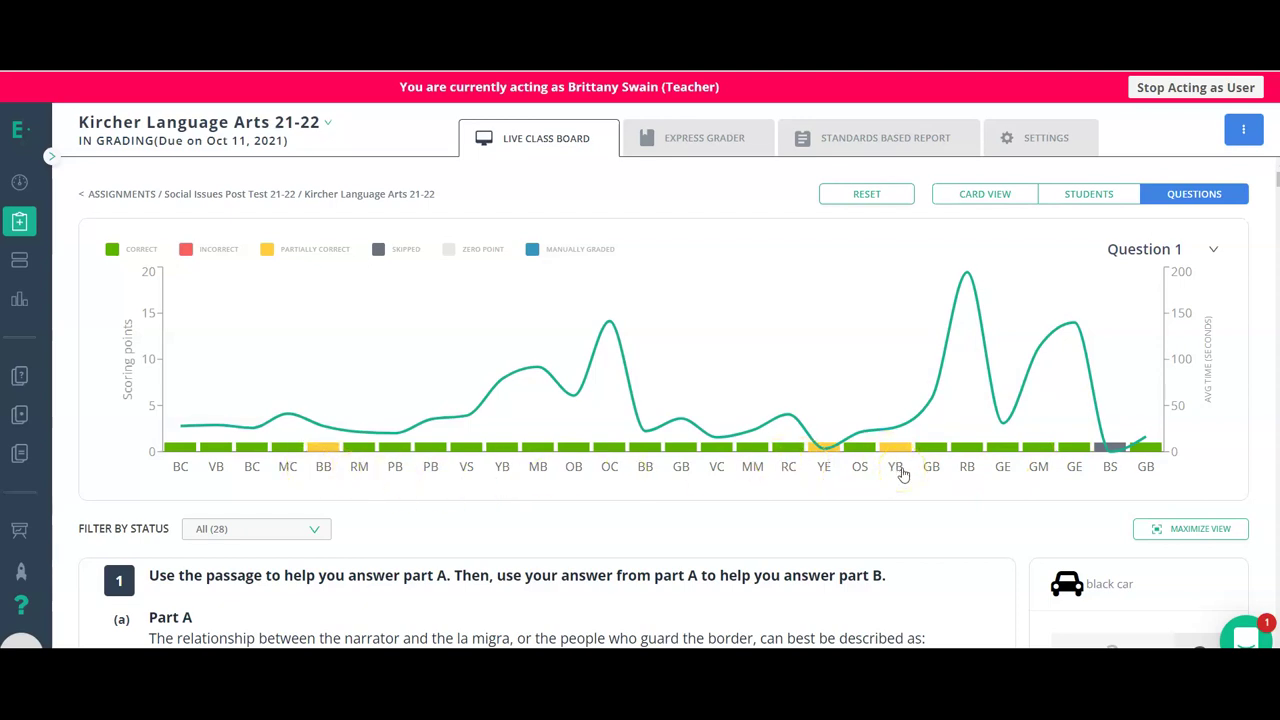
- Switch the per-question report to Question 2, then Question 4, ending on Question 6
left_click(1213, 249)
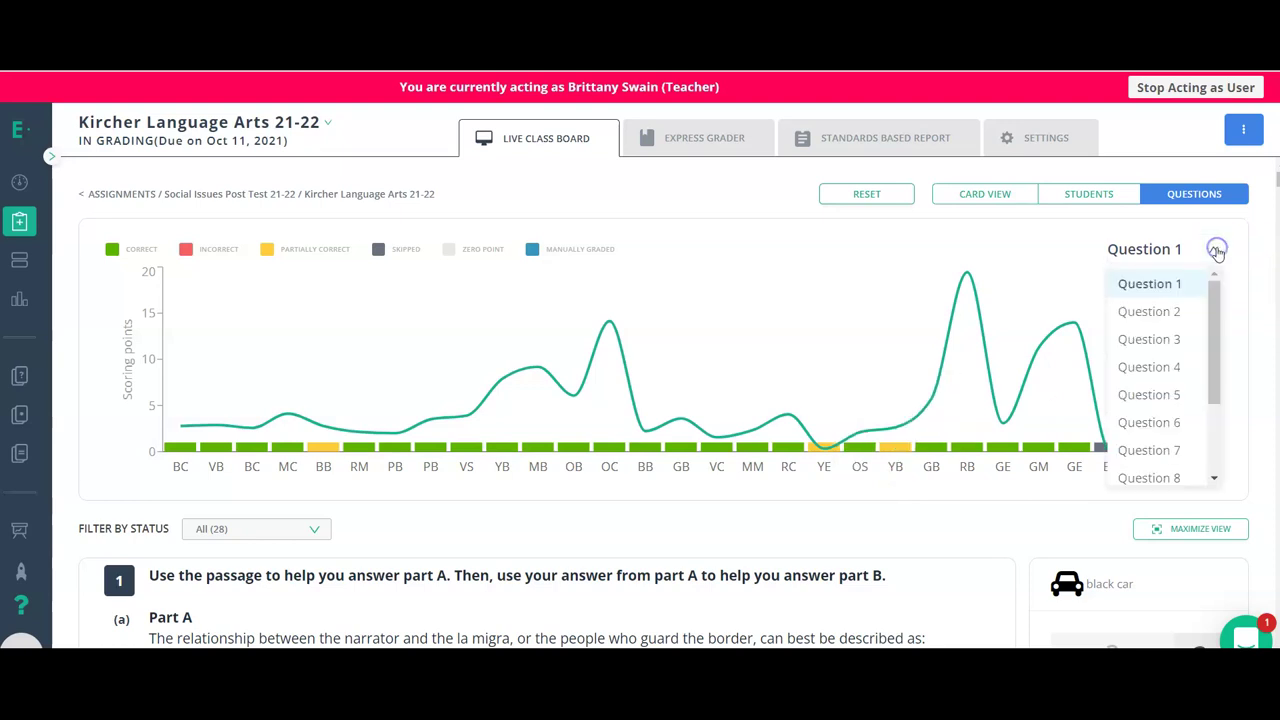
left_click(1182, 311)
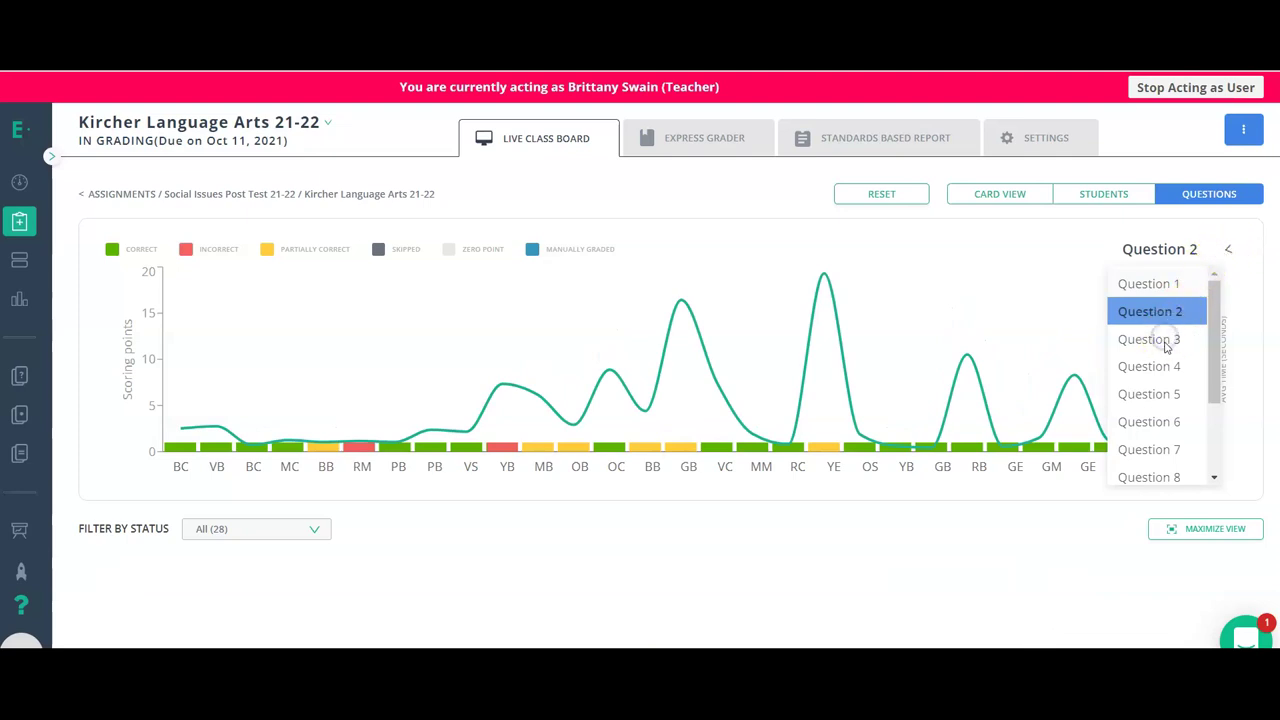
left_click(1150, 311)
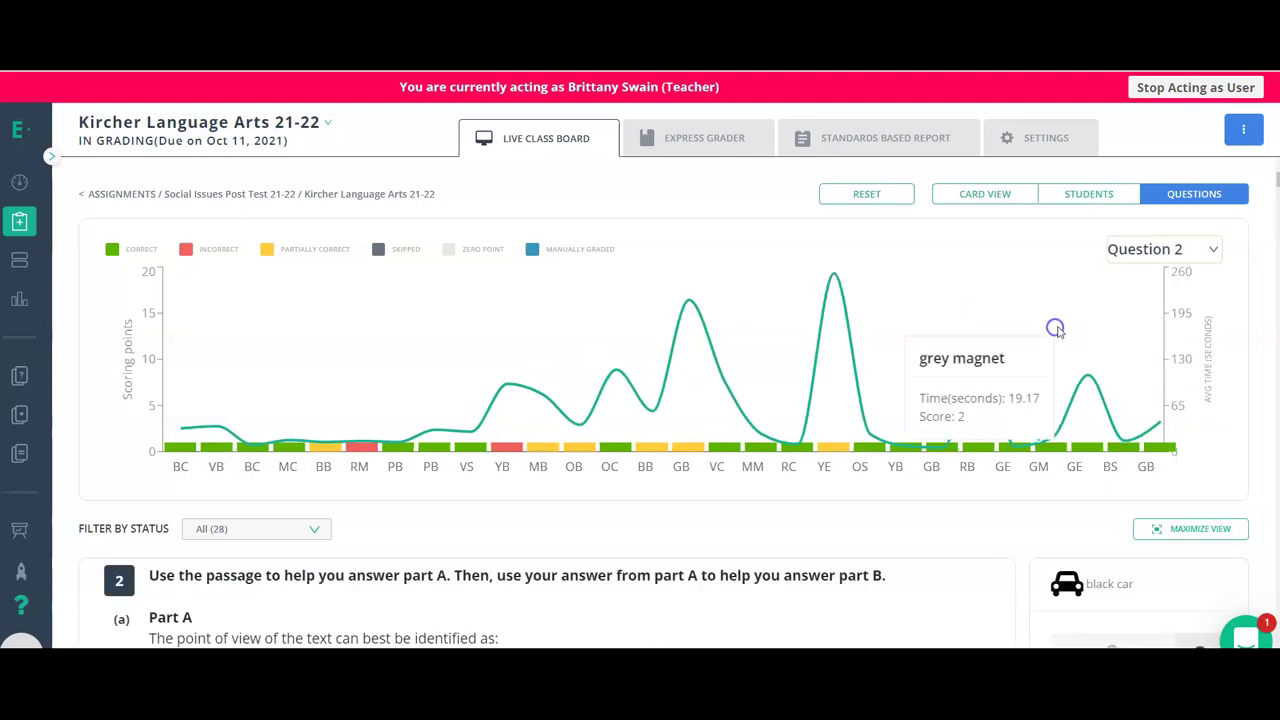
left_click(1214, 252)
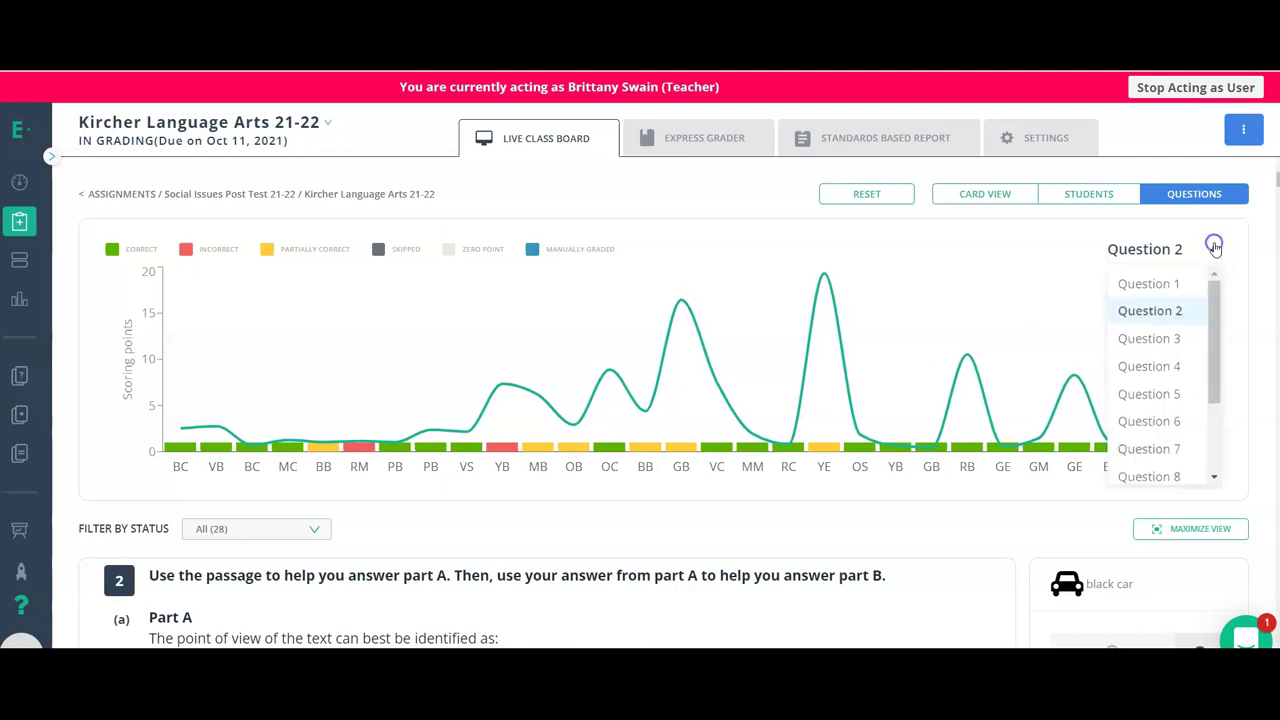
left_click(1170, 368)
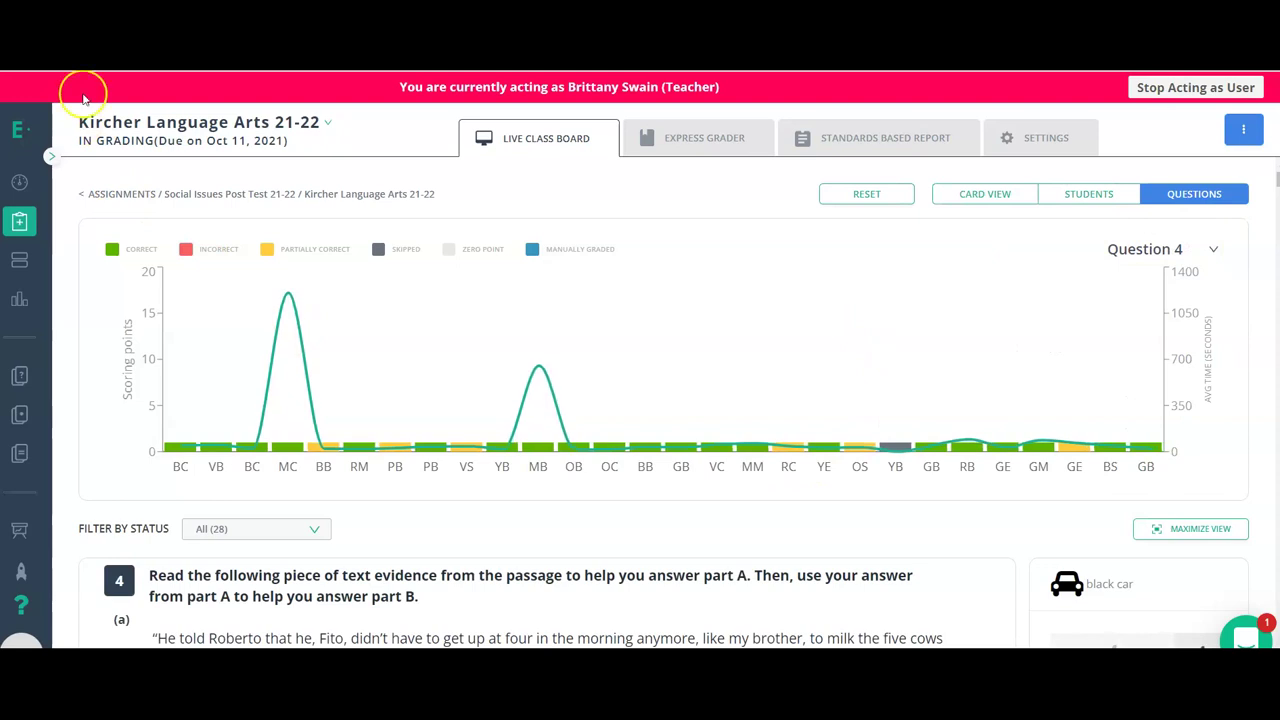
left_click(1213, 251)
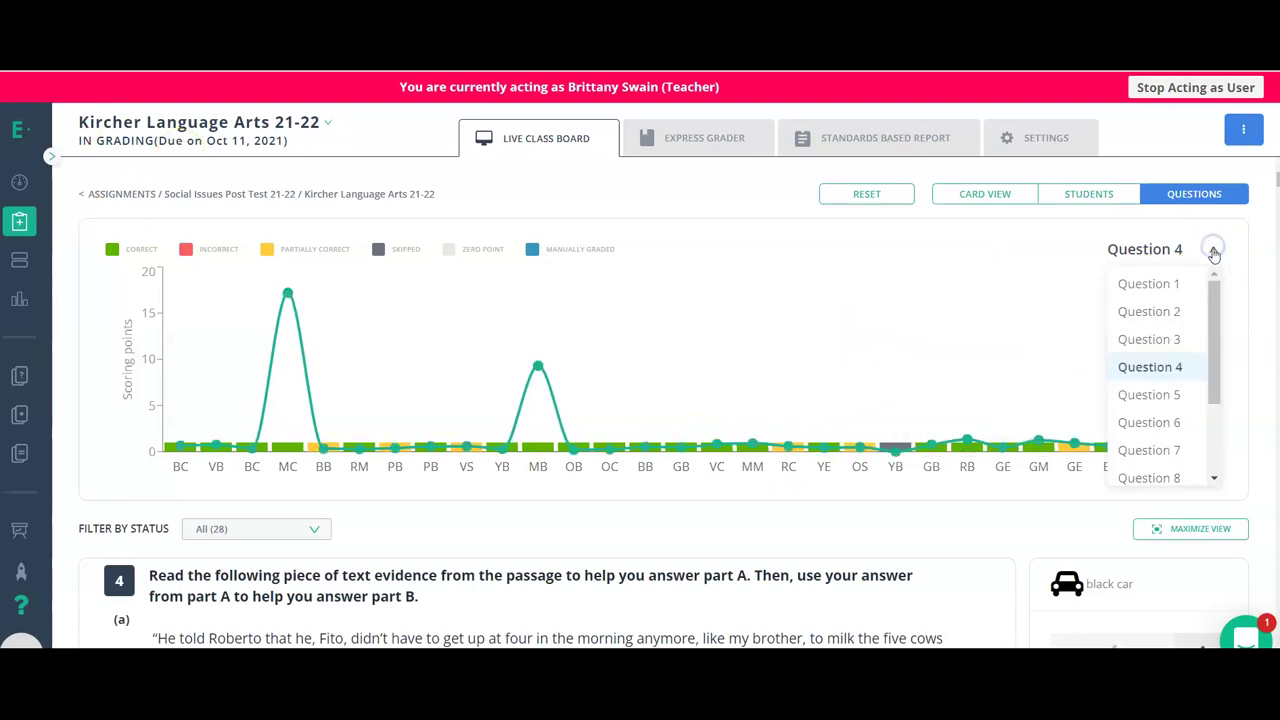
left_click(1170, 421)
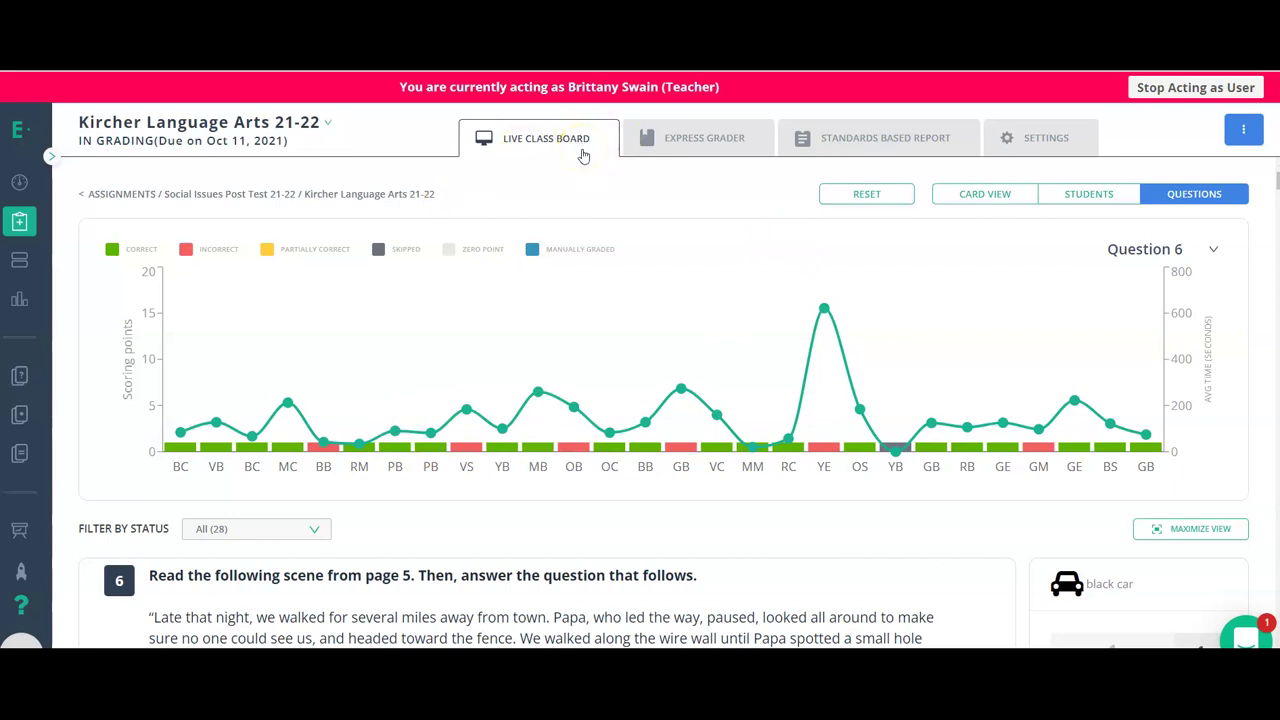
mouse_move(30, 215)
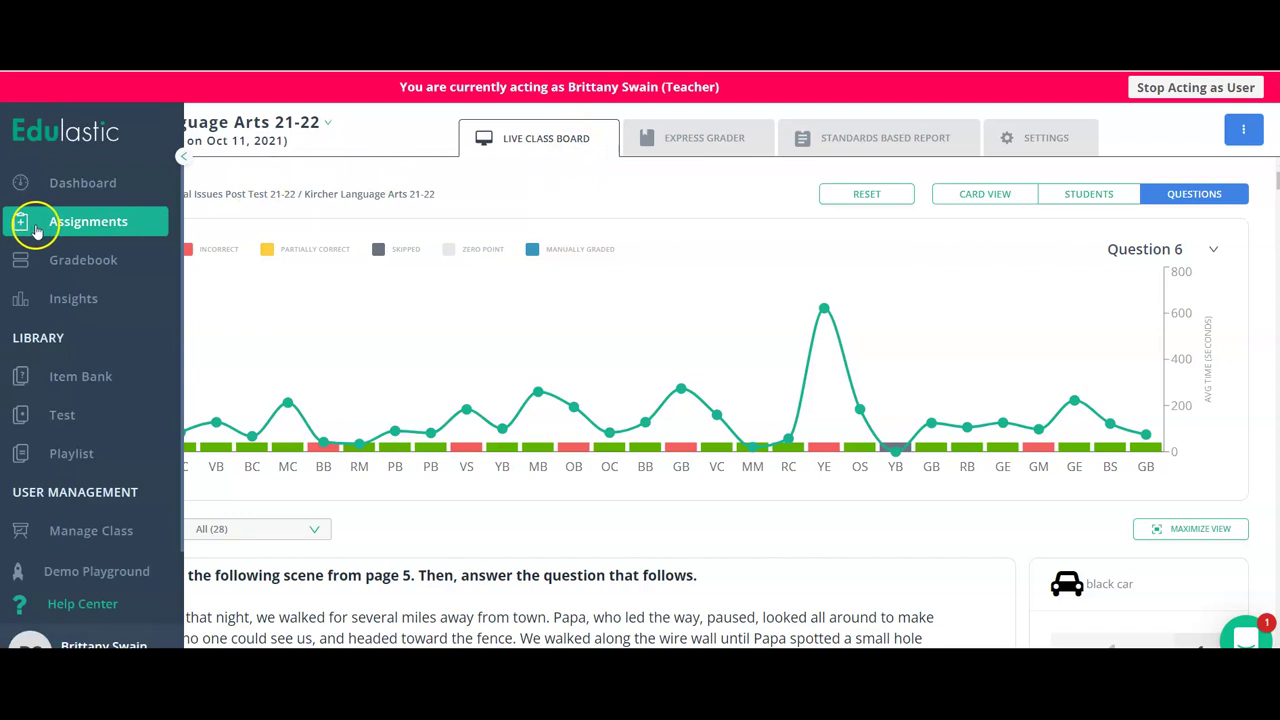
- Go to Insights from the left sidebar
left_click(66, 307)
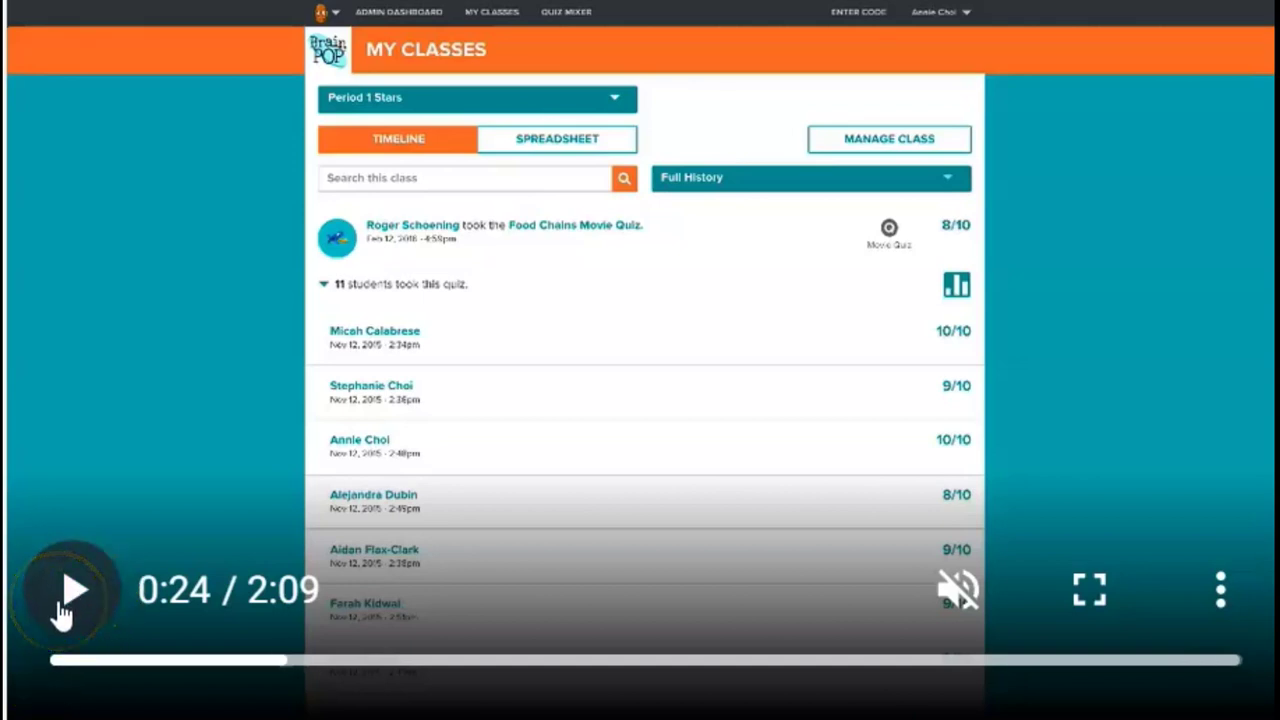
- Play the BrainPOP demo video, pausing on the student's answers and at 1:15 on the Food Chain Hard Quiz results
left_click(62, 600)
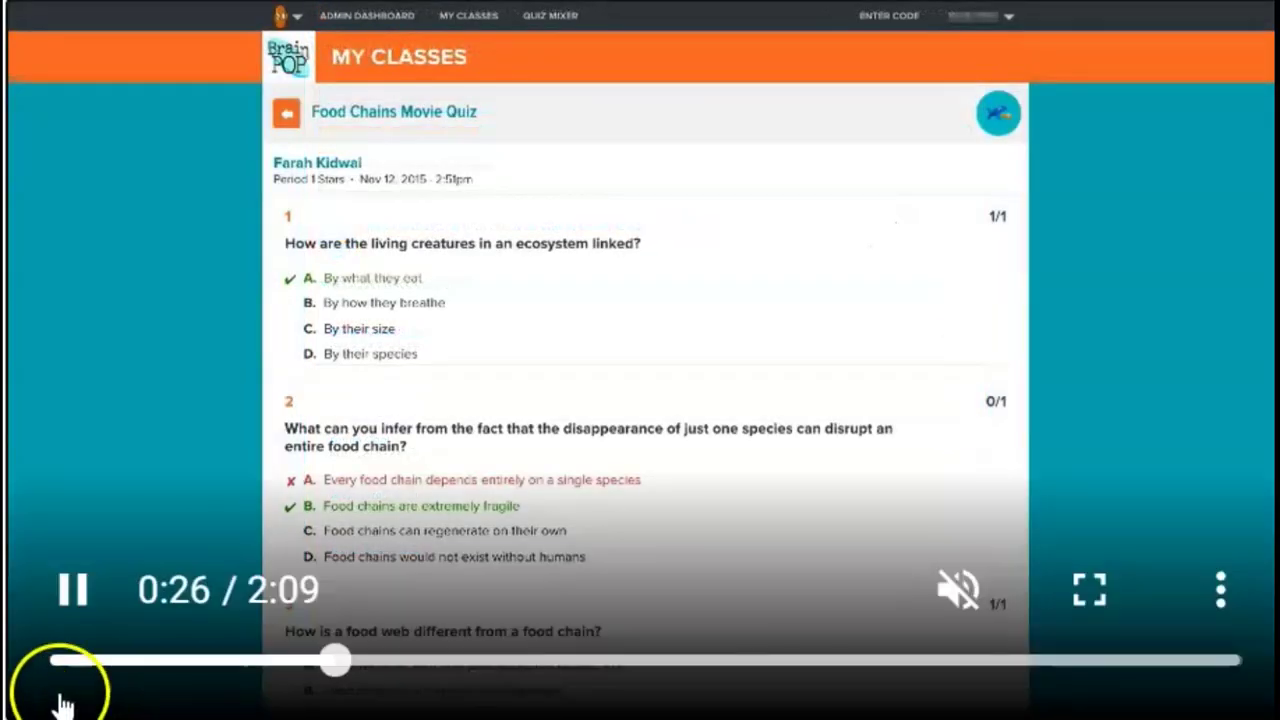
left_click(63, 591)
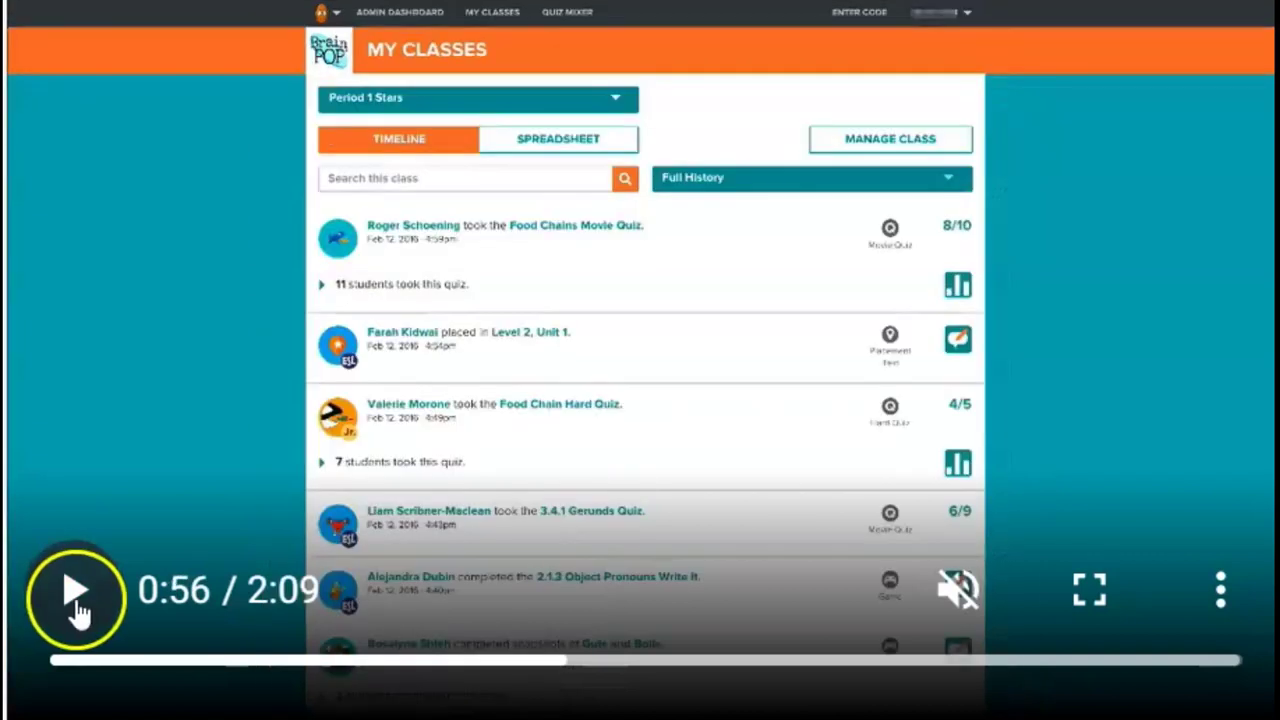
left_click(72, 598)
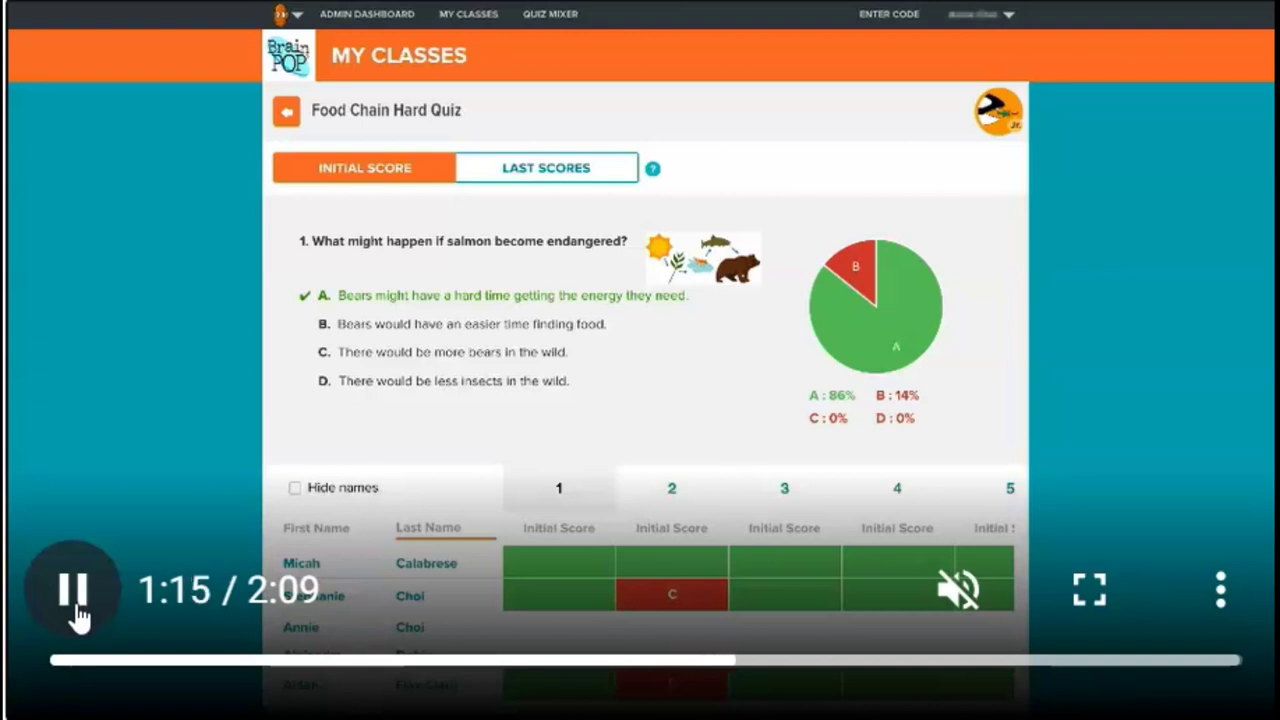
left_click(77, 607)
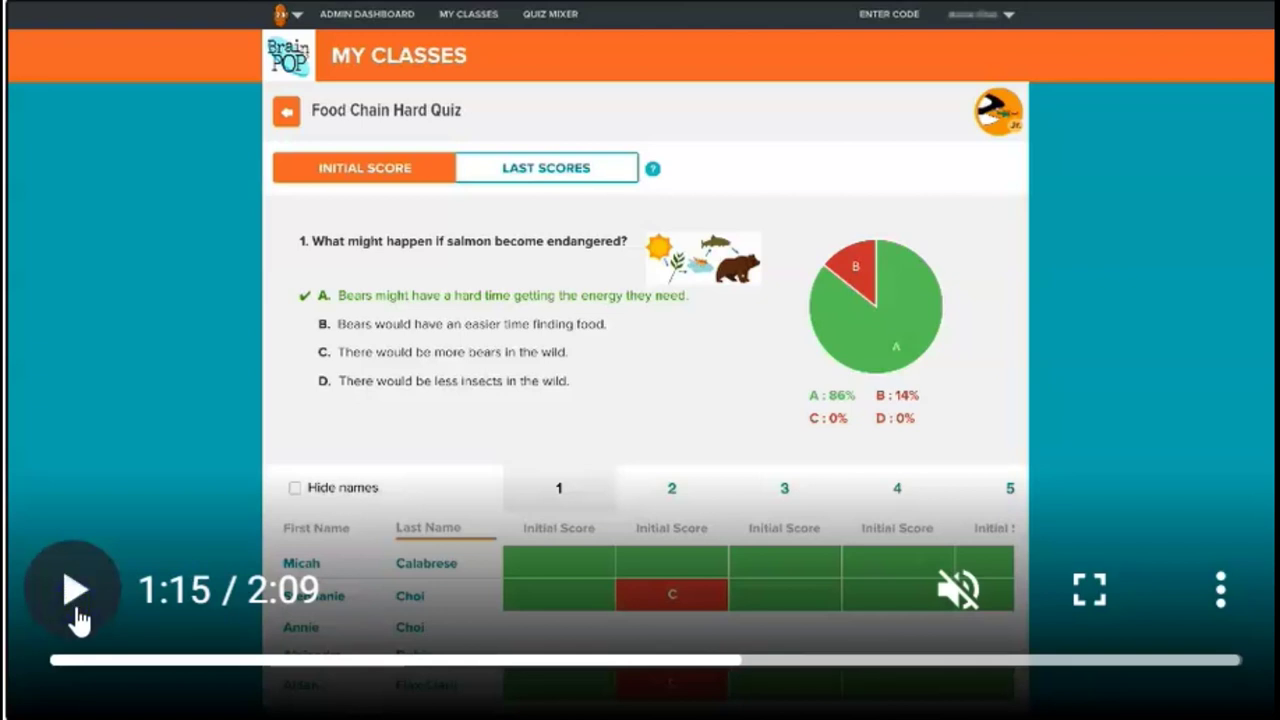